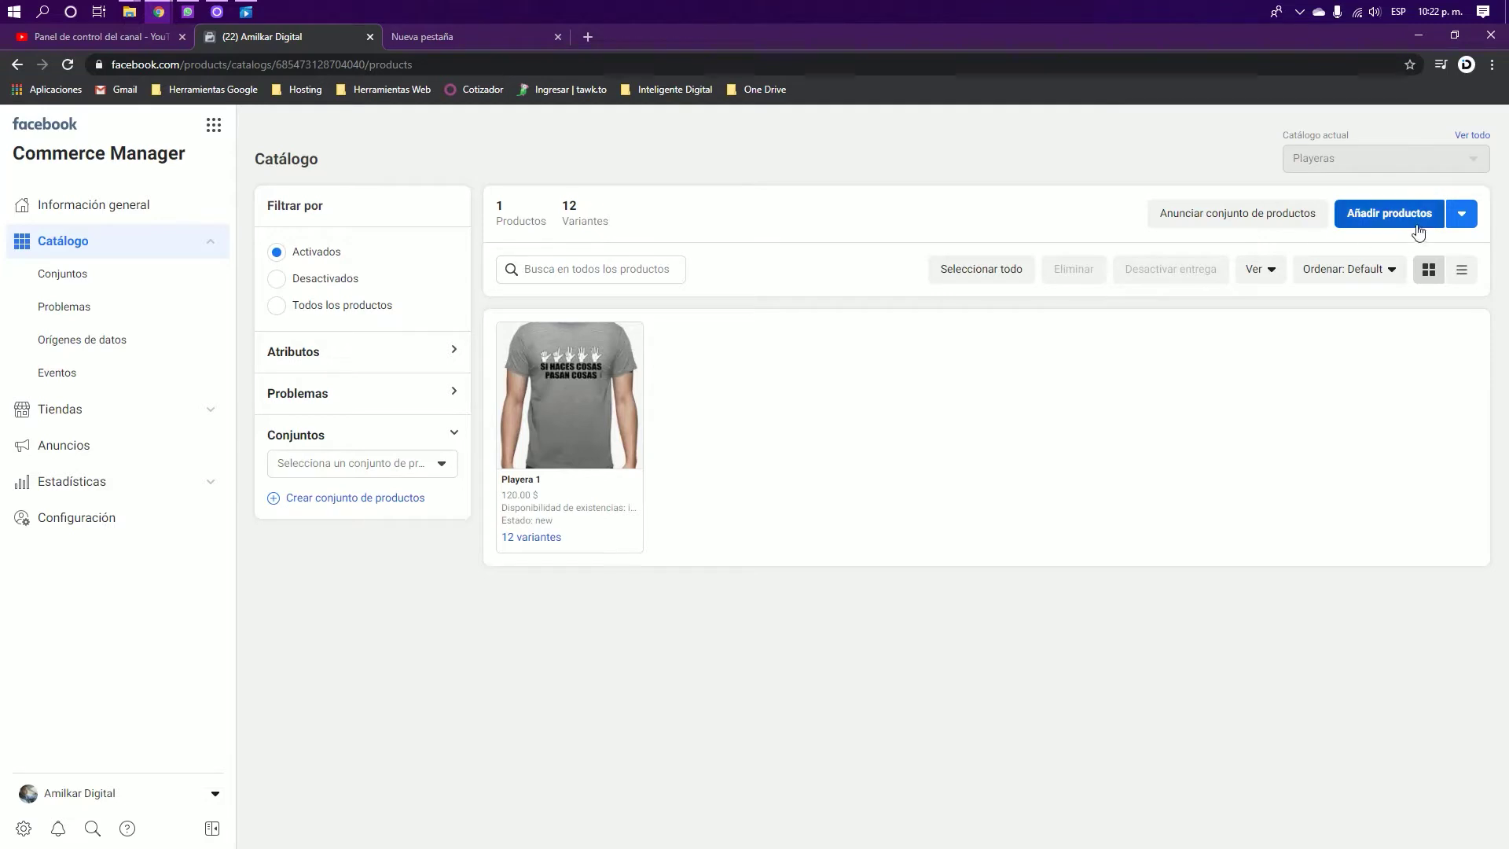
# Step: Start adding a product manually to the Playeras catalogue and upload the Dragon Ball Z Goku trousers JPG from the Escritorio folder as its image
pyautogui.click(1388, 213)
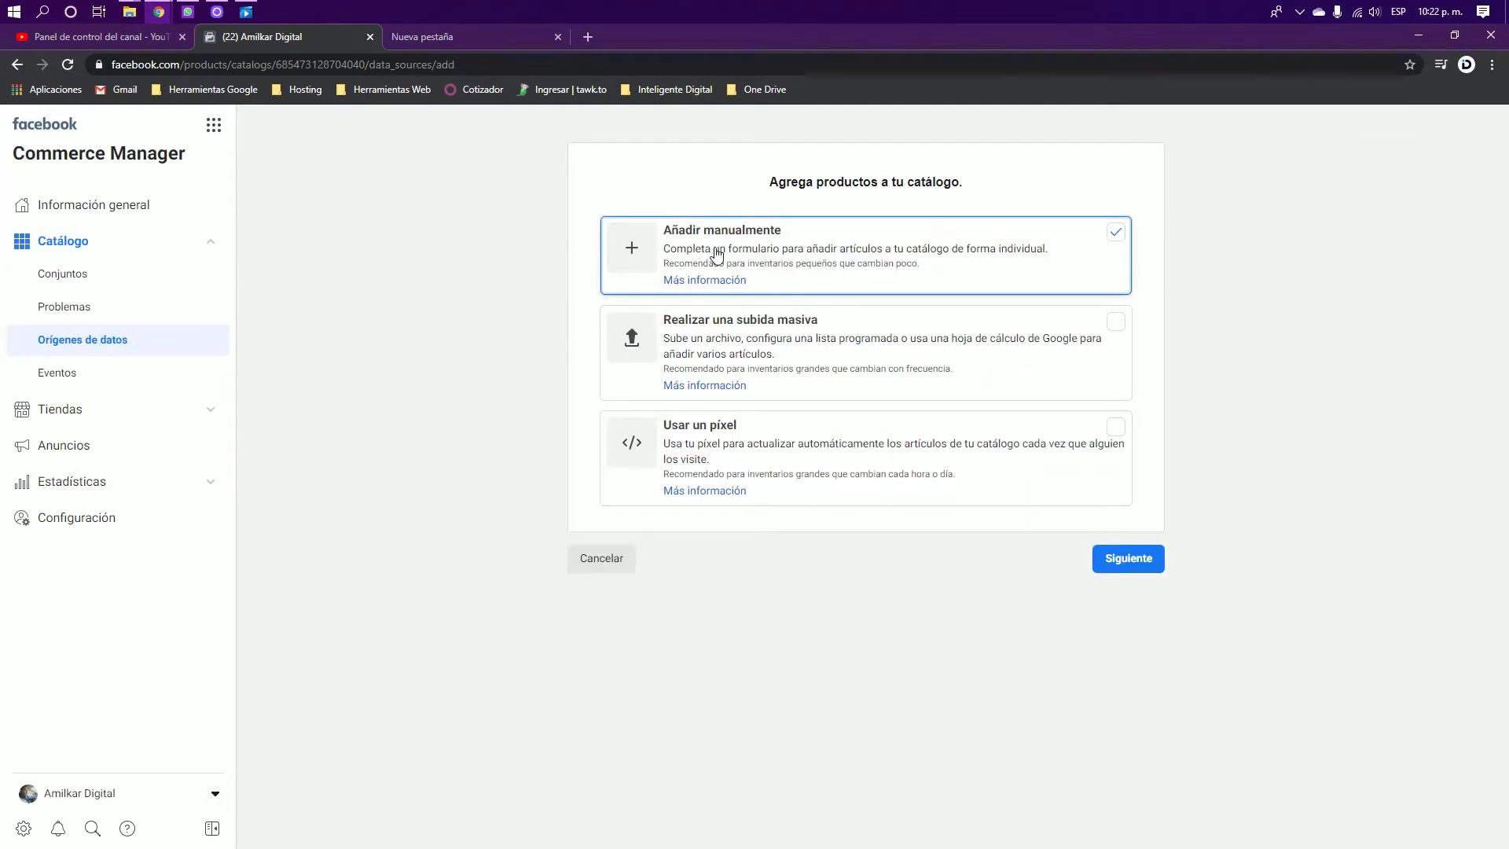
pyautogui.click(1132, 560)
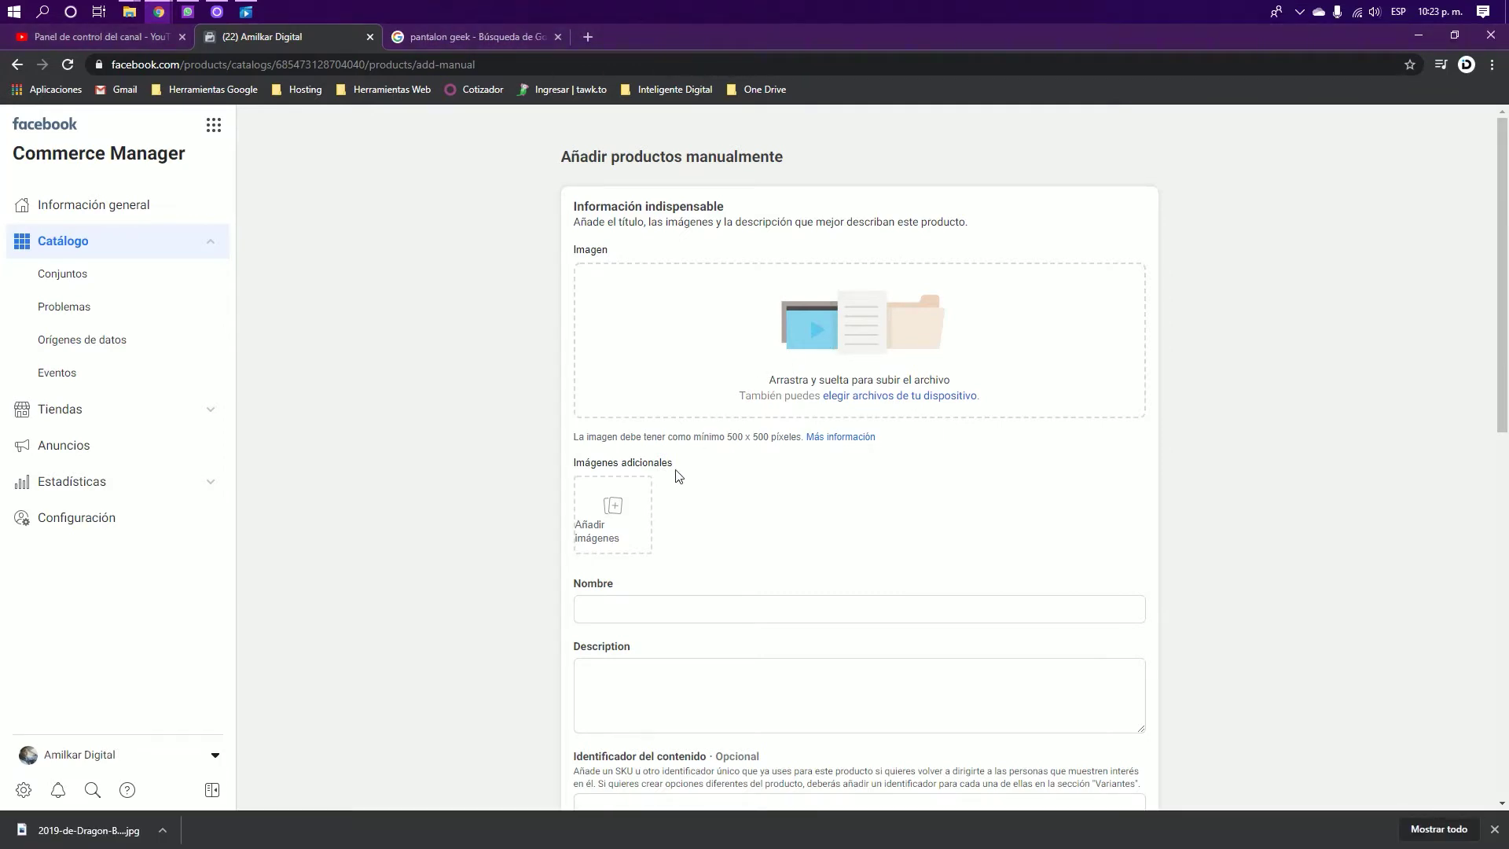
pyautogui.moveTo(129, 11)
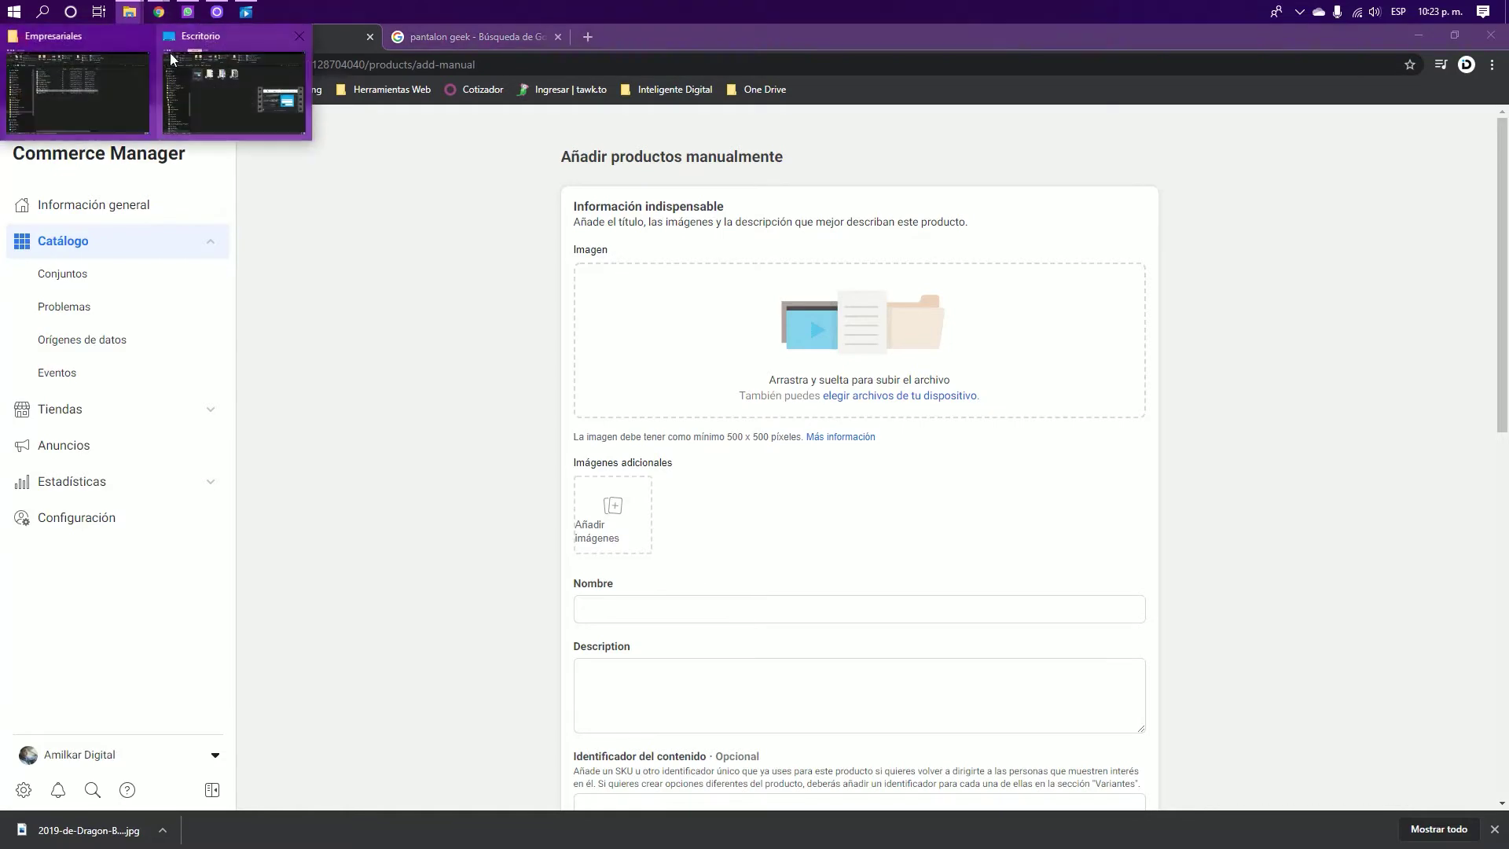
pyautogui.click(234, 79)
pyautogui.click(294, 299)
pyautogui.click(497, 304)
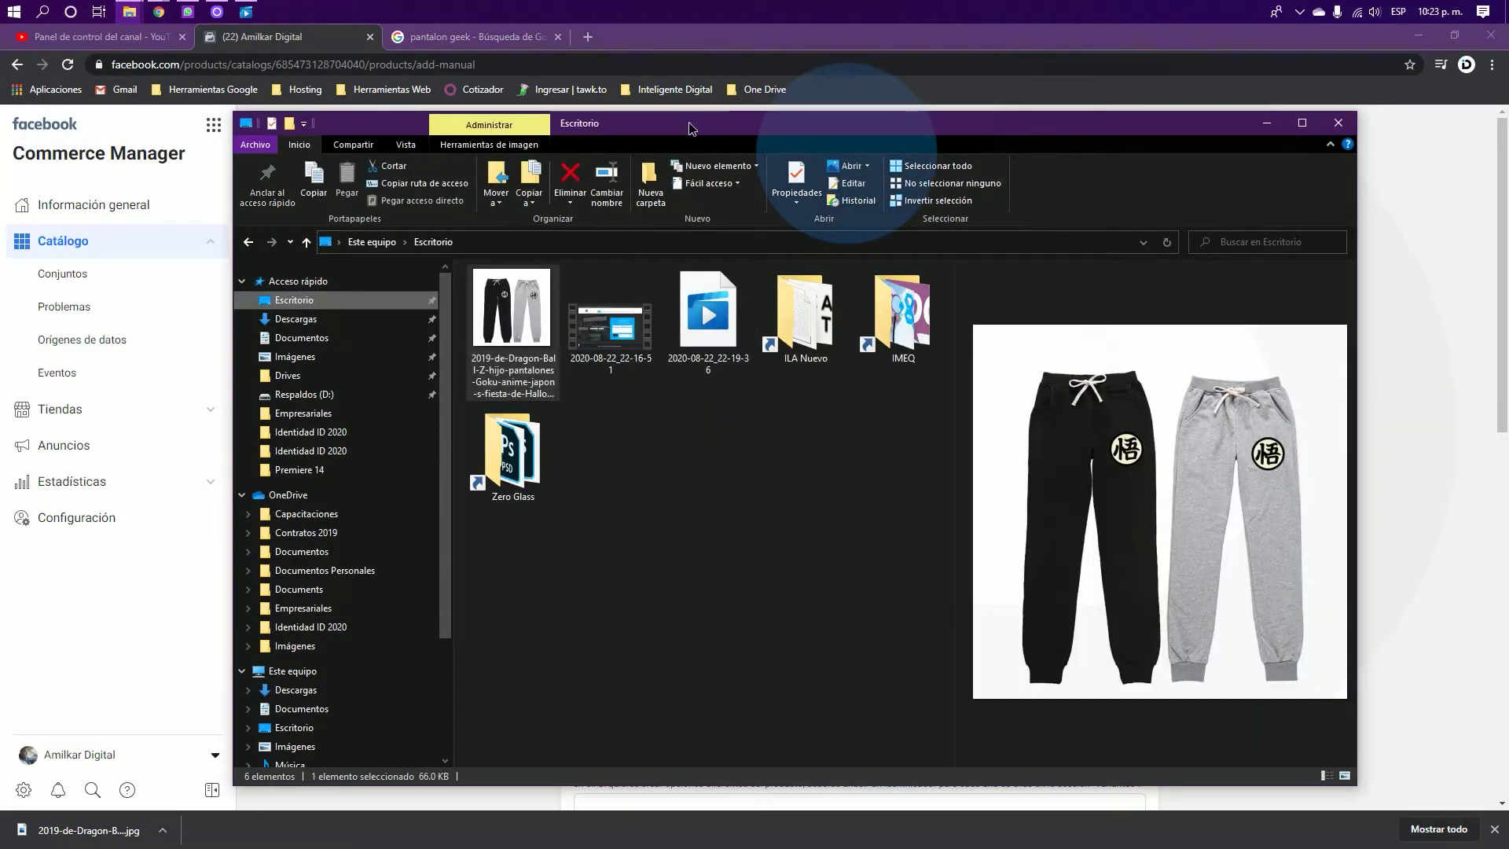
pyautogui.moveTo(689, 121); pyautogui.dragTo(1306, 128)
pyautogui.moveTo(1152, 314); pyautogui.dragTo(711, 330)
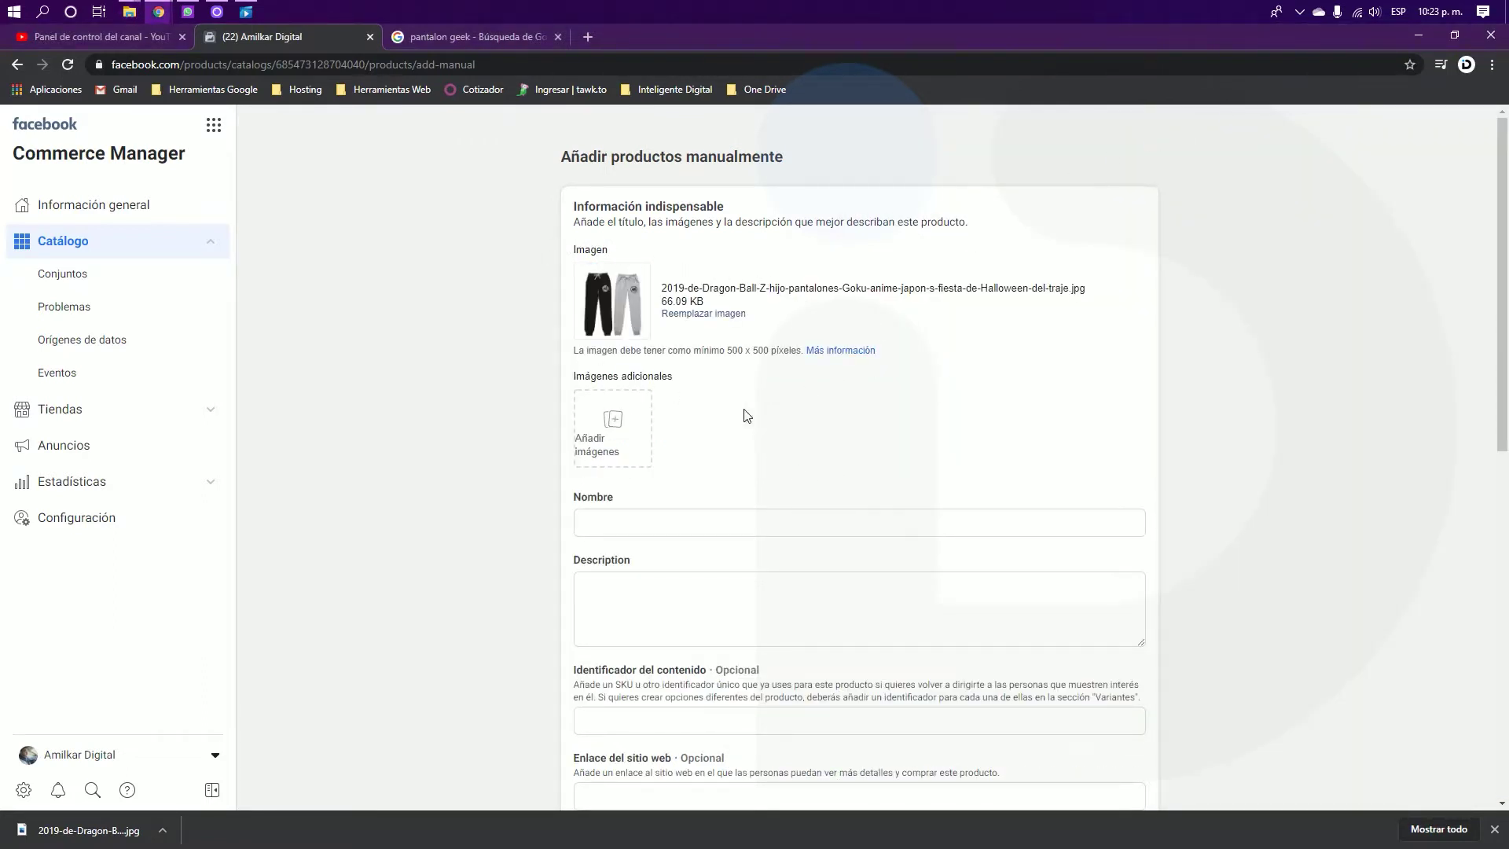
# Step: Enter "Pantalon Geek Goku" as the product's name
pyautogui.click(670, 527)
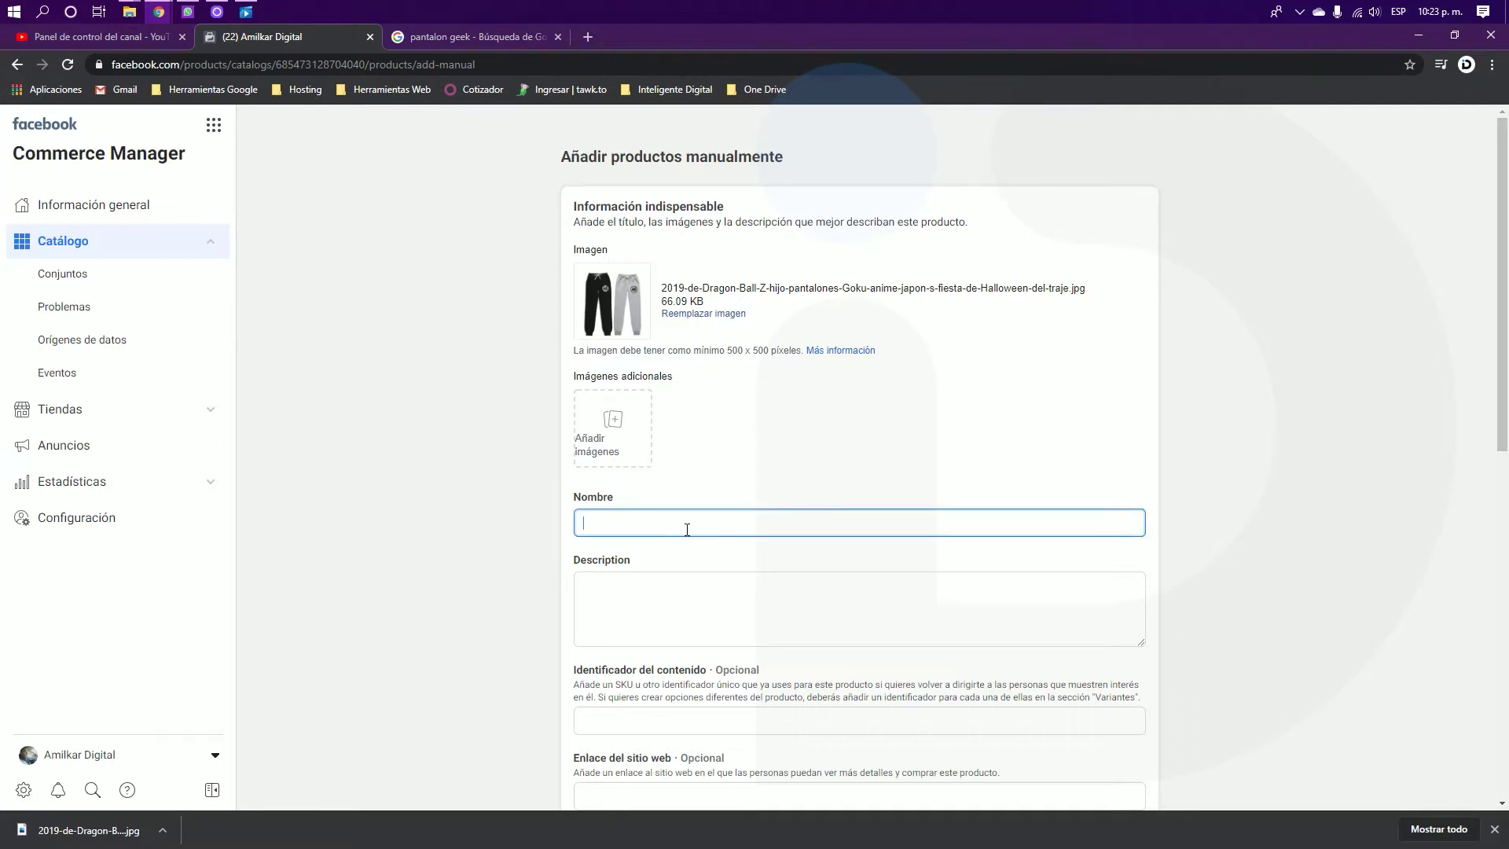
pyautogui.write('Pantalon ')
pyautogui.write('Geek')
pyautogui.write(' Goki')
pyautogui.press('BackSpace')
pyautogui.write('u')
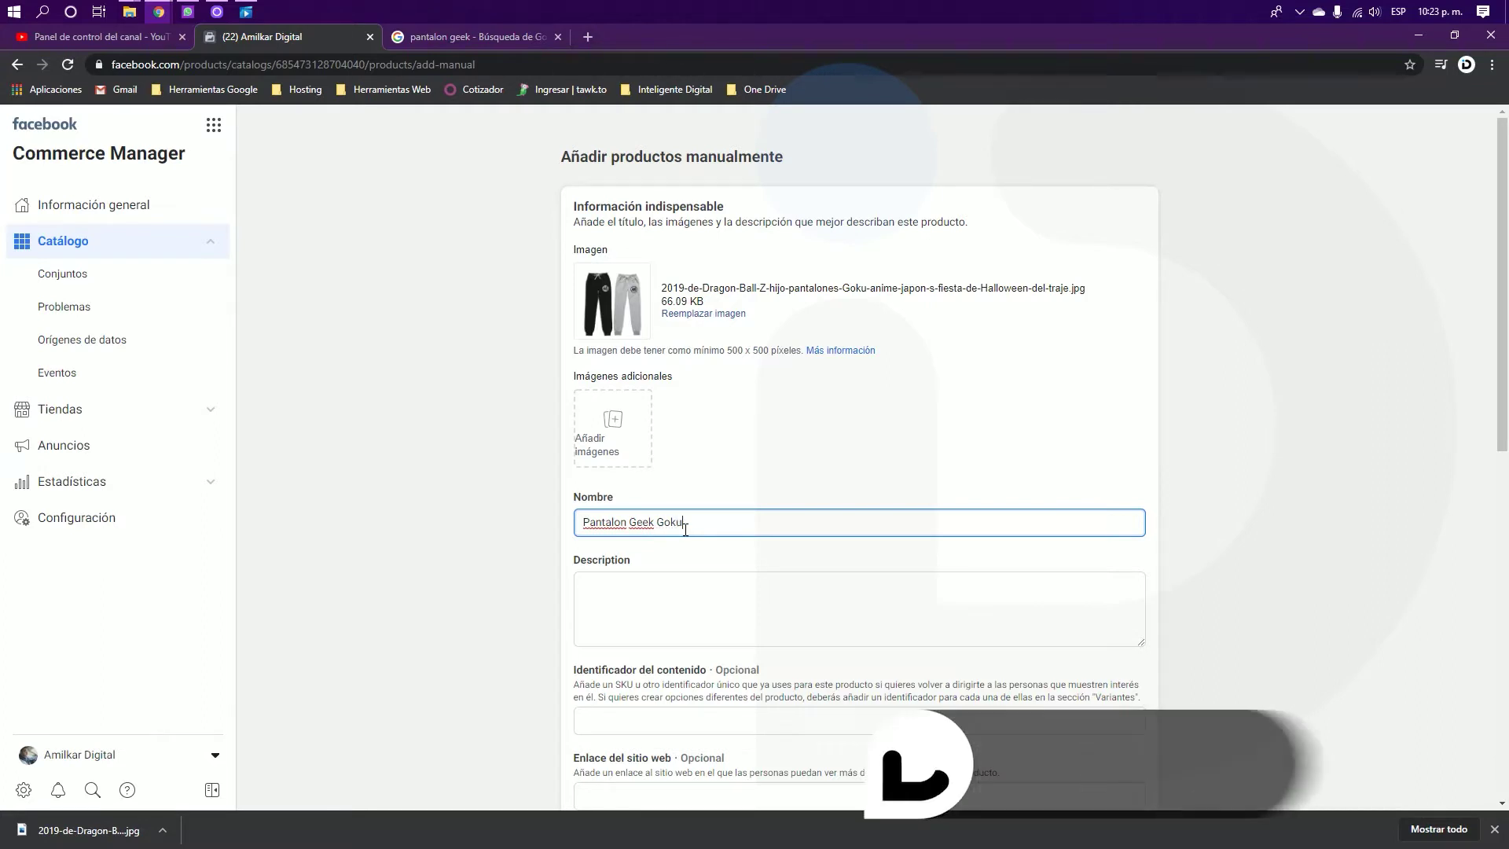
# Step: Copy the product name "Pantalon Geek Goku" into the product's description
pyautogui.moveTo(711, 525); pyautogui.dragTo(621, 523)
pyautogui.hotkey('ctrl', 'a')
pyautogui.hotkey('ctrl', 'c')
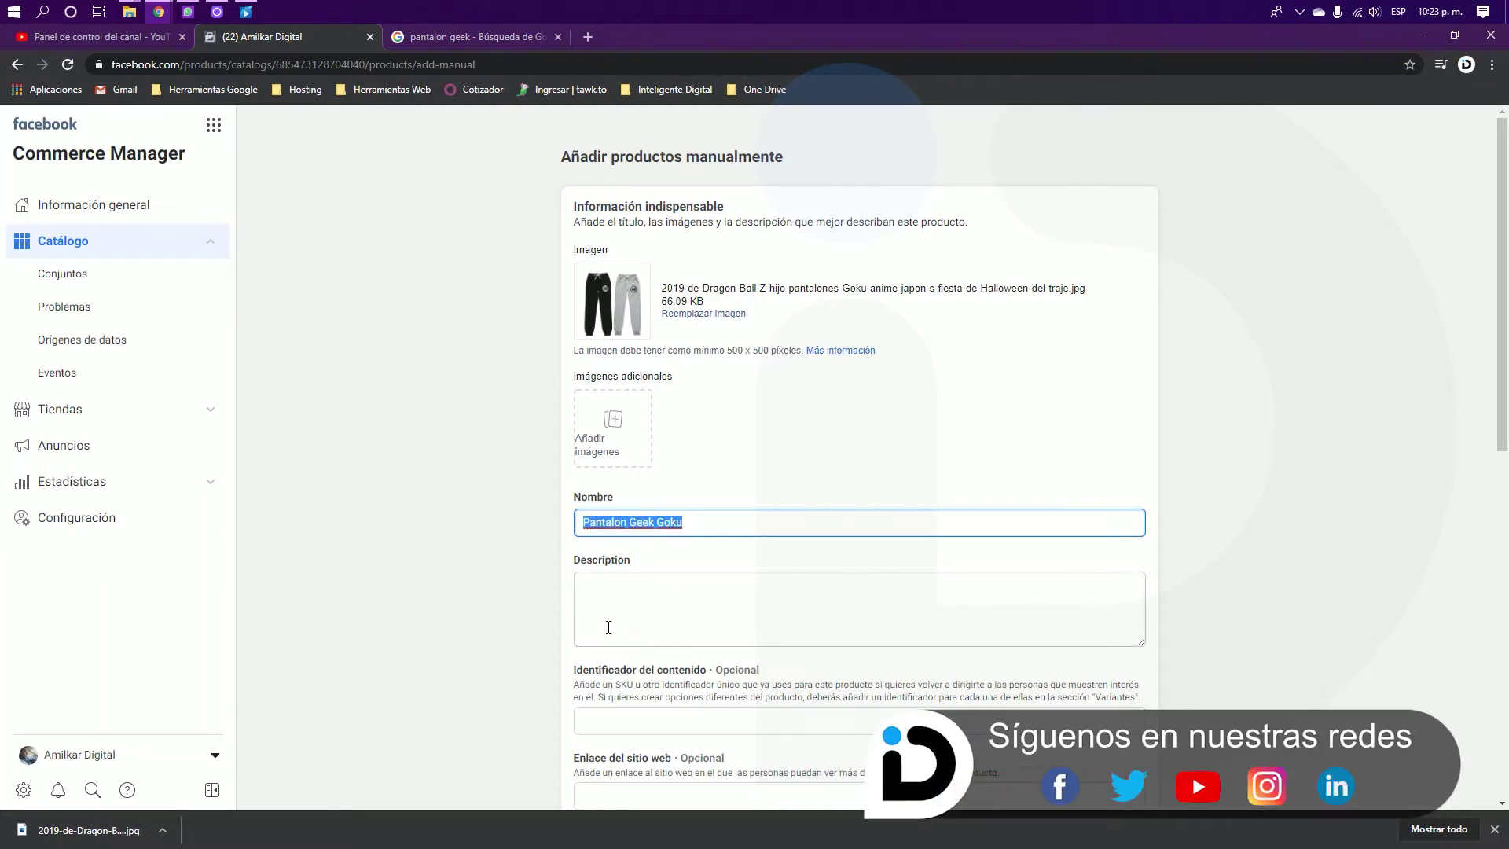
pyautogui.click(606, 620)
pyautogui.hotkey('ctrl', 'v')
# Step: Set the product's content identifier to INT-PANT-001 and leave the website link empty
pyautogui.scroll(-3, 745, 635)
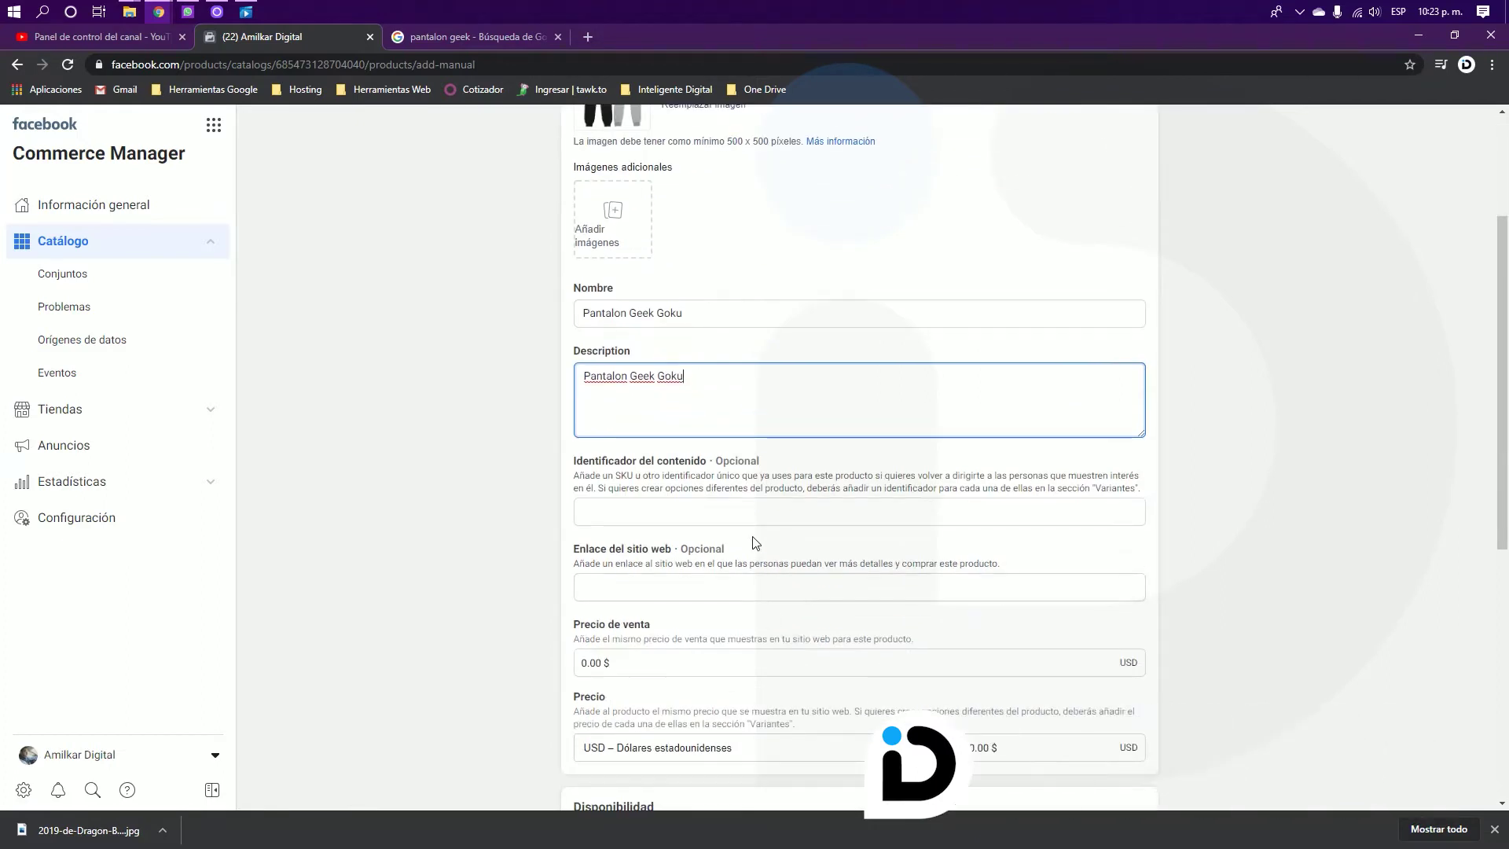
pyautogui.click(750, 512)
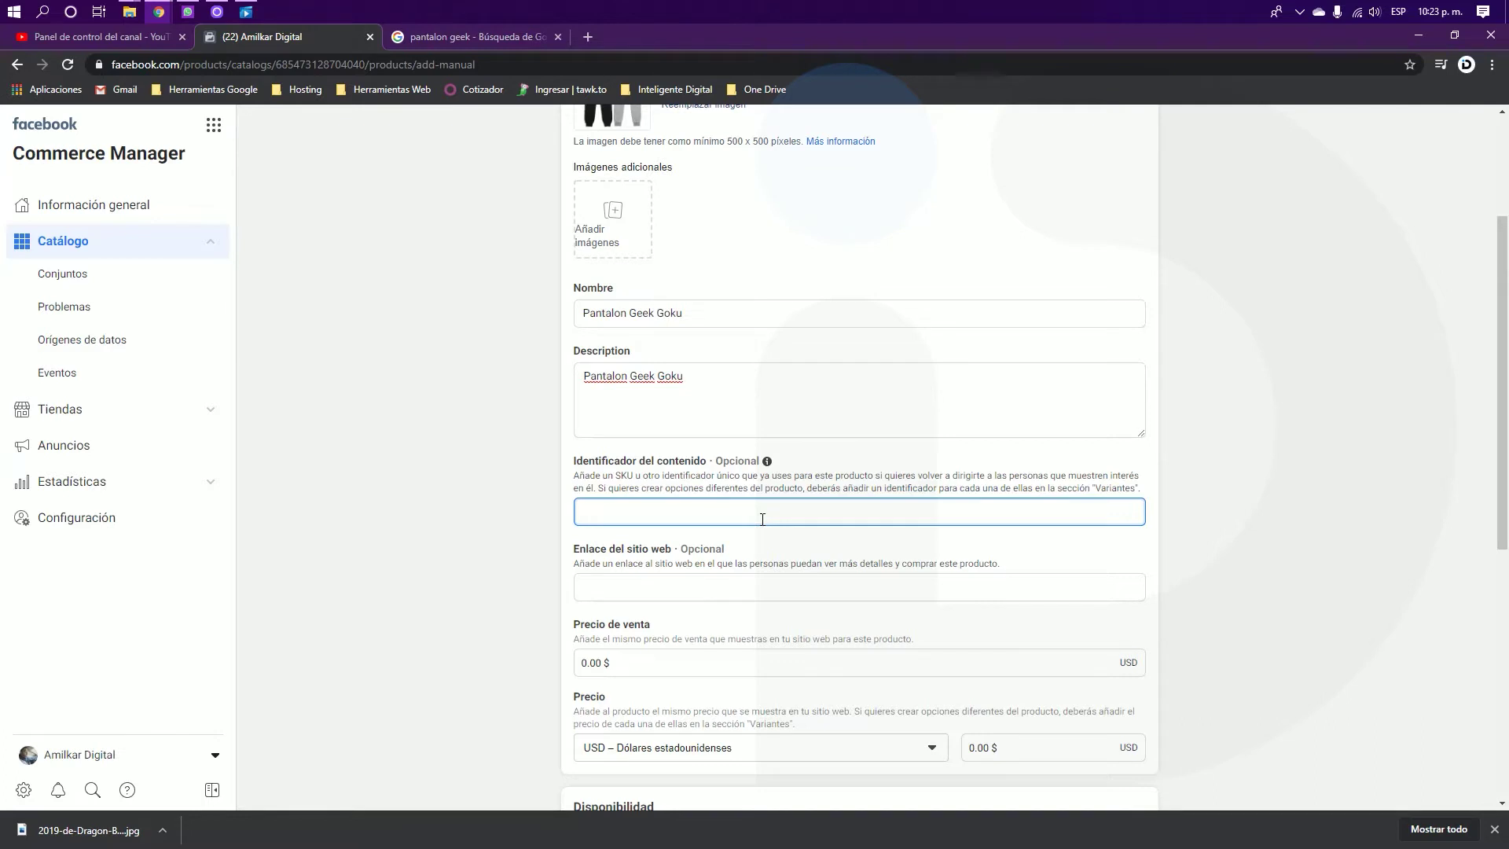
pyautogui.write('INT-PANT-001')
pyautogui.click(677, 589)
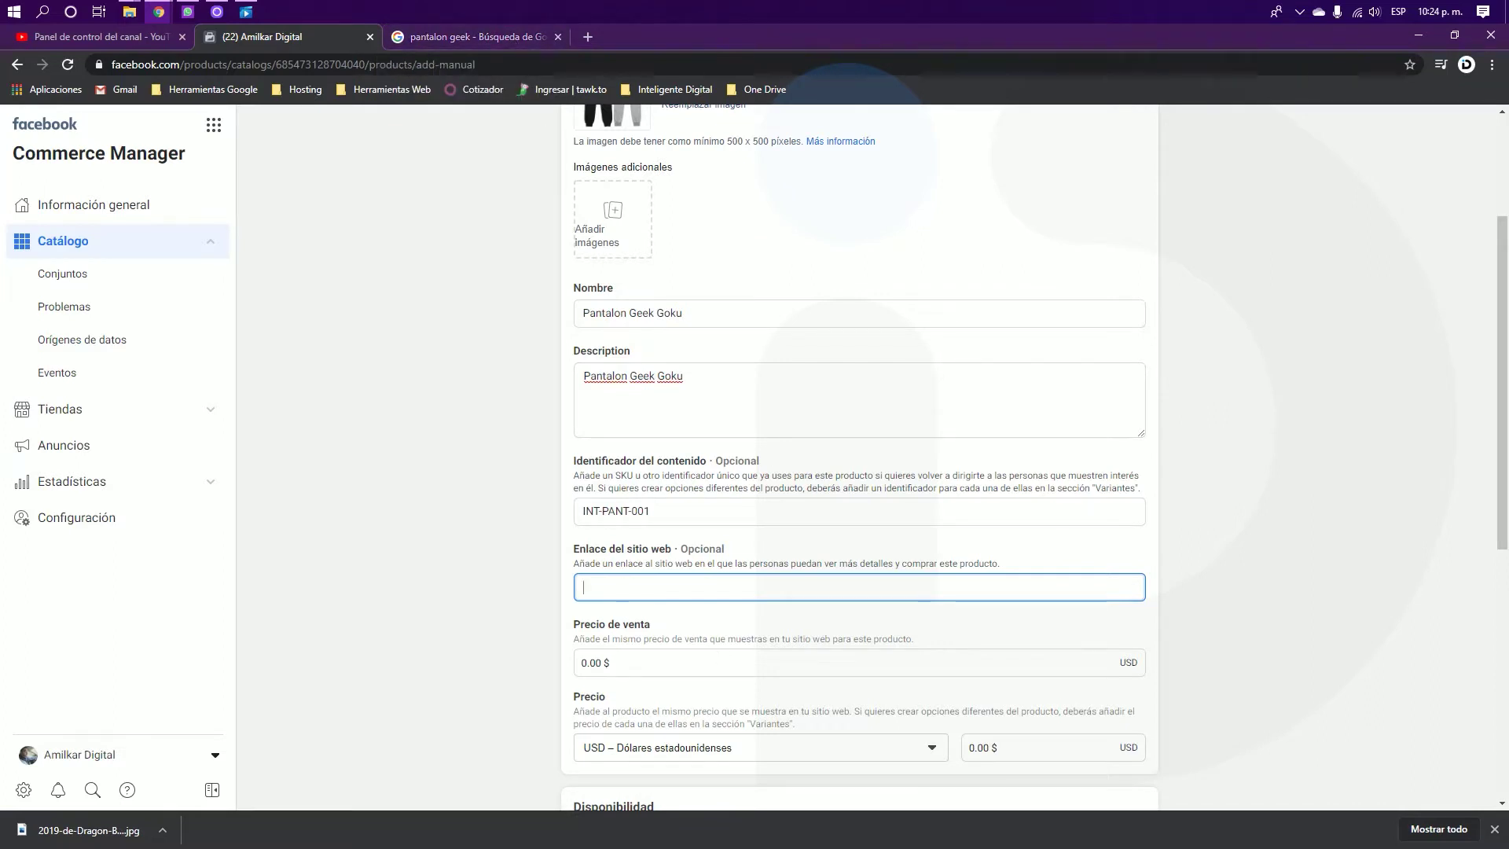
# Step: Set the currency to MXN – Peso mexicano and enter 350 as both the sale price and the regular price
pyautogui.scroll(3, 683, 236)
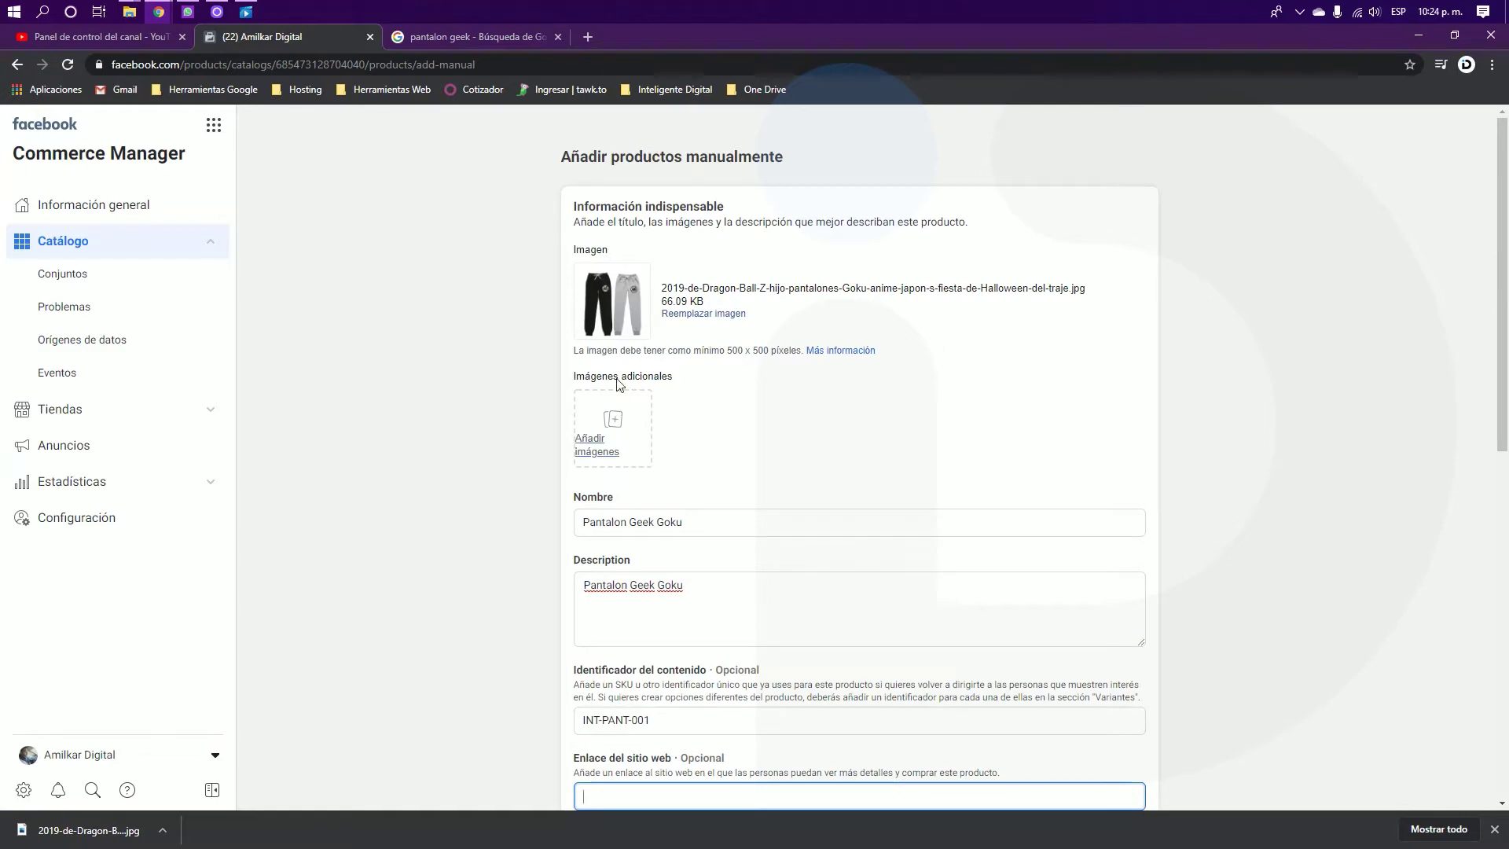
pyautogui.scroll(-4, 839, 520)
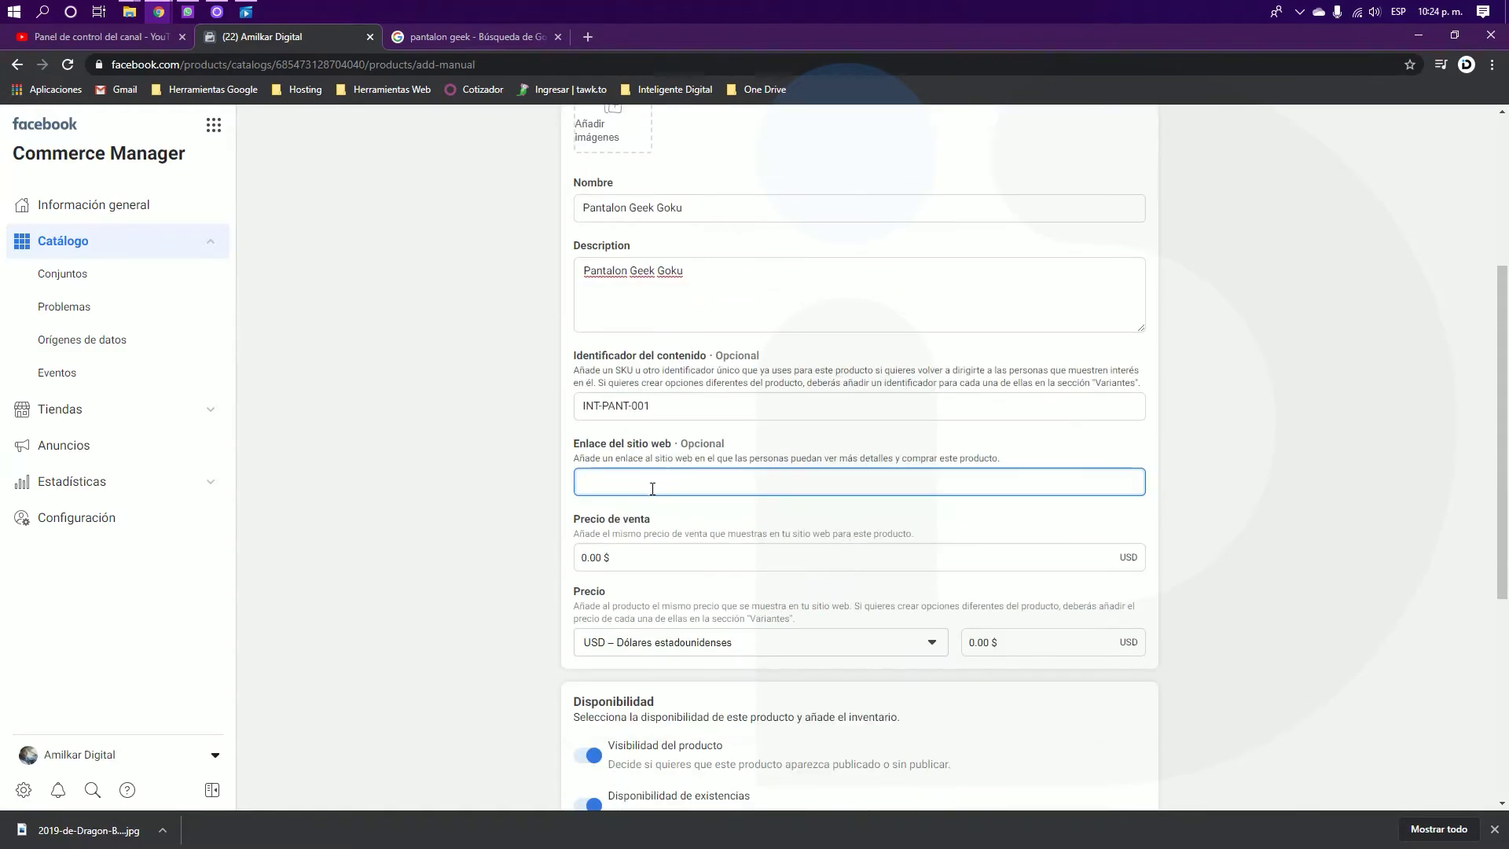
pyautogui.scroll(4, 670, 554)
pyautogui.scroll(-4, 675, 556)
pyautogui.click(846, 641)
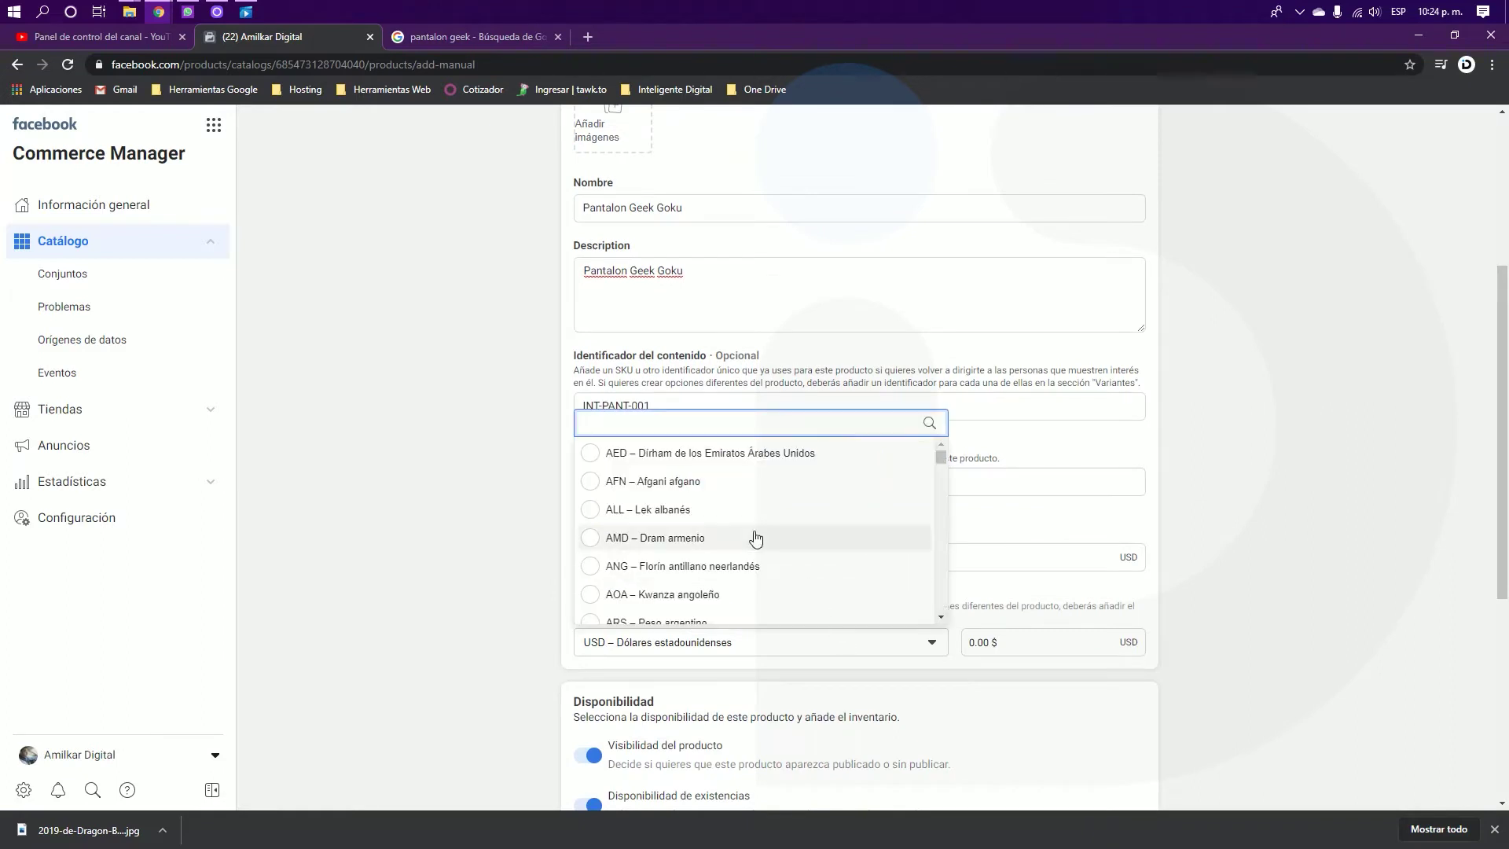
pyautogui.scroll(-3, 747, 530)
pyautogui.write('MXN')
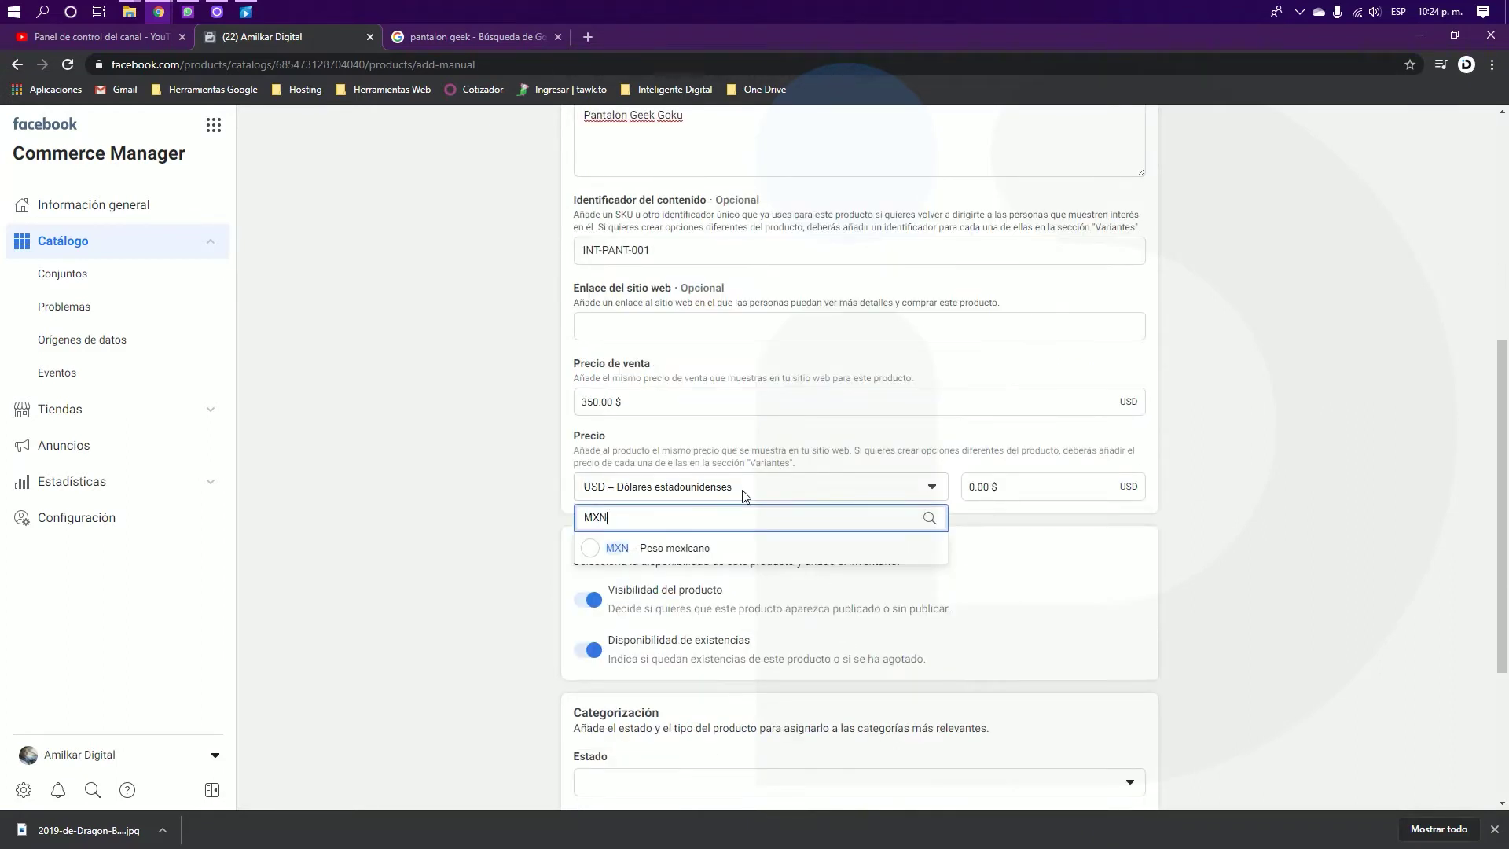
pyautogui.click(592, 550)
pyautogui.click(948, 487)
pyautogui.doubleClick(953, 486)
pyautogui.write('350$')
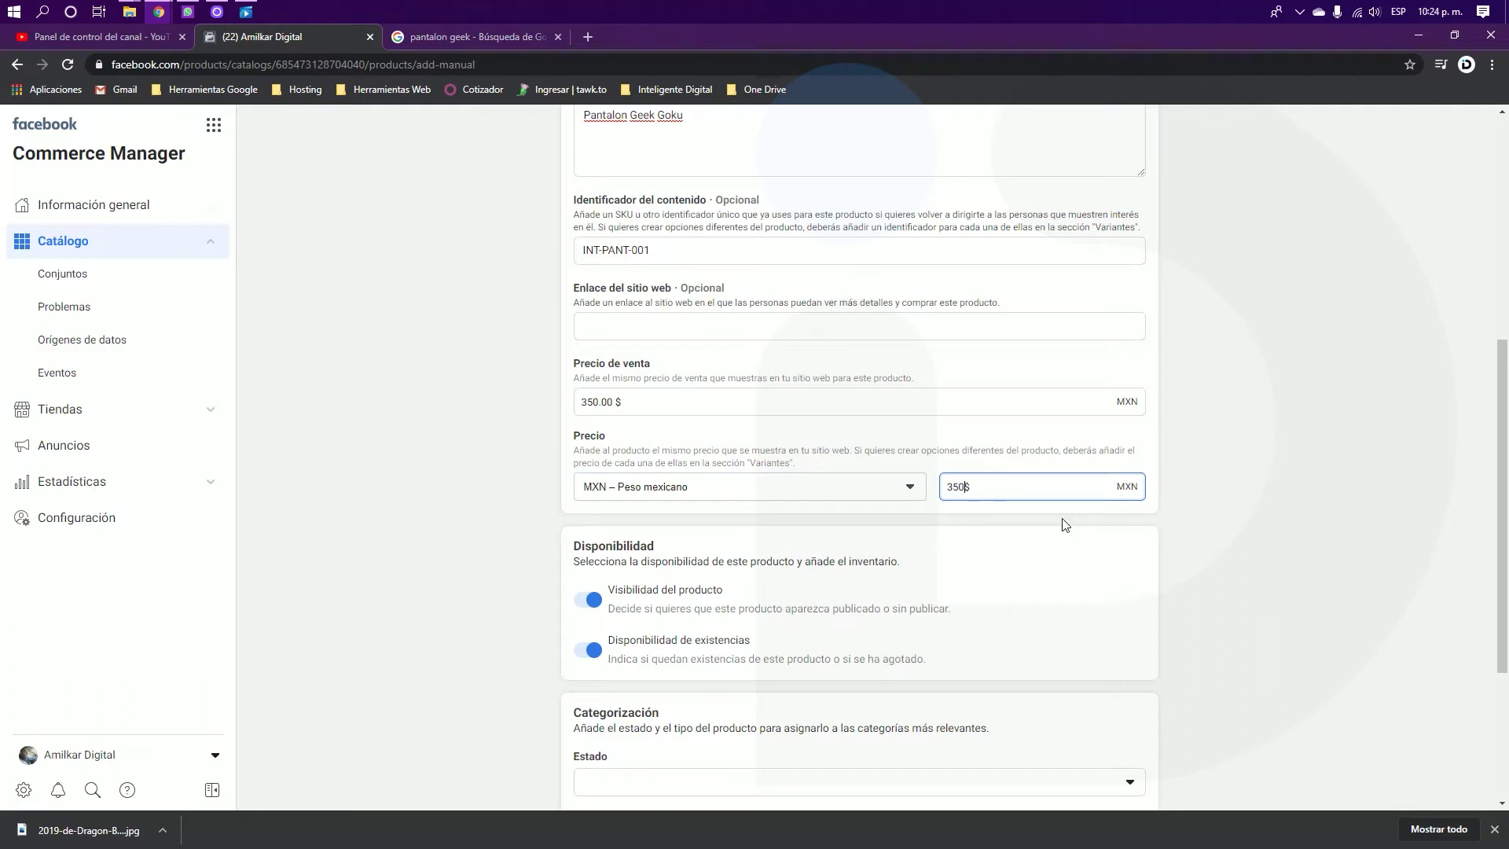
pyautogui.click(1263, 487)
# Step: Set the product's condition to Nuevo and its brand to Idigital
pyautogui.scroll(-1, 984, 552)
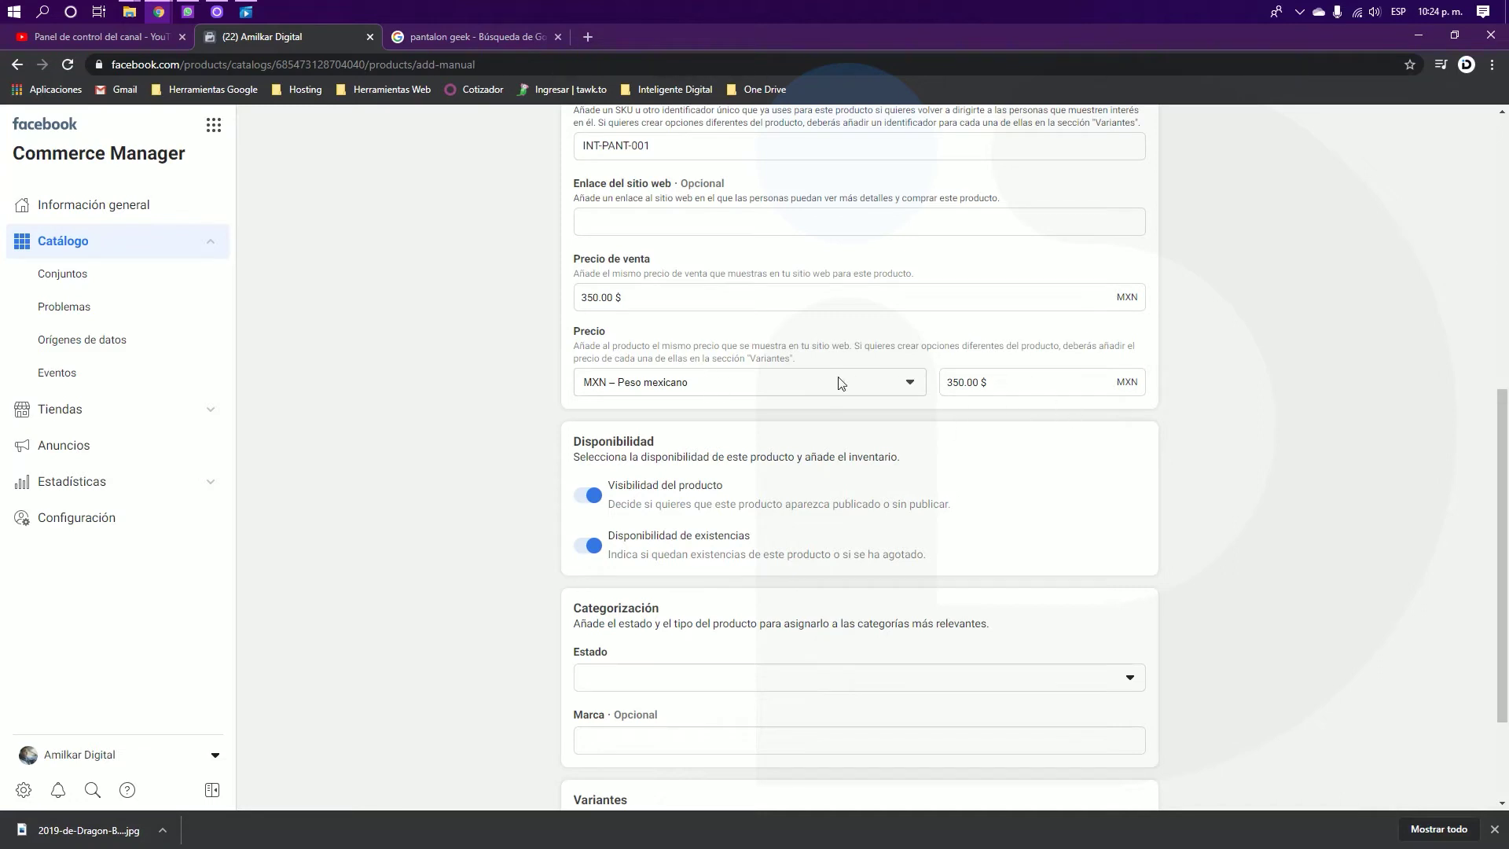
pyautogui.scroll(-2, 879, 492)
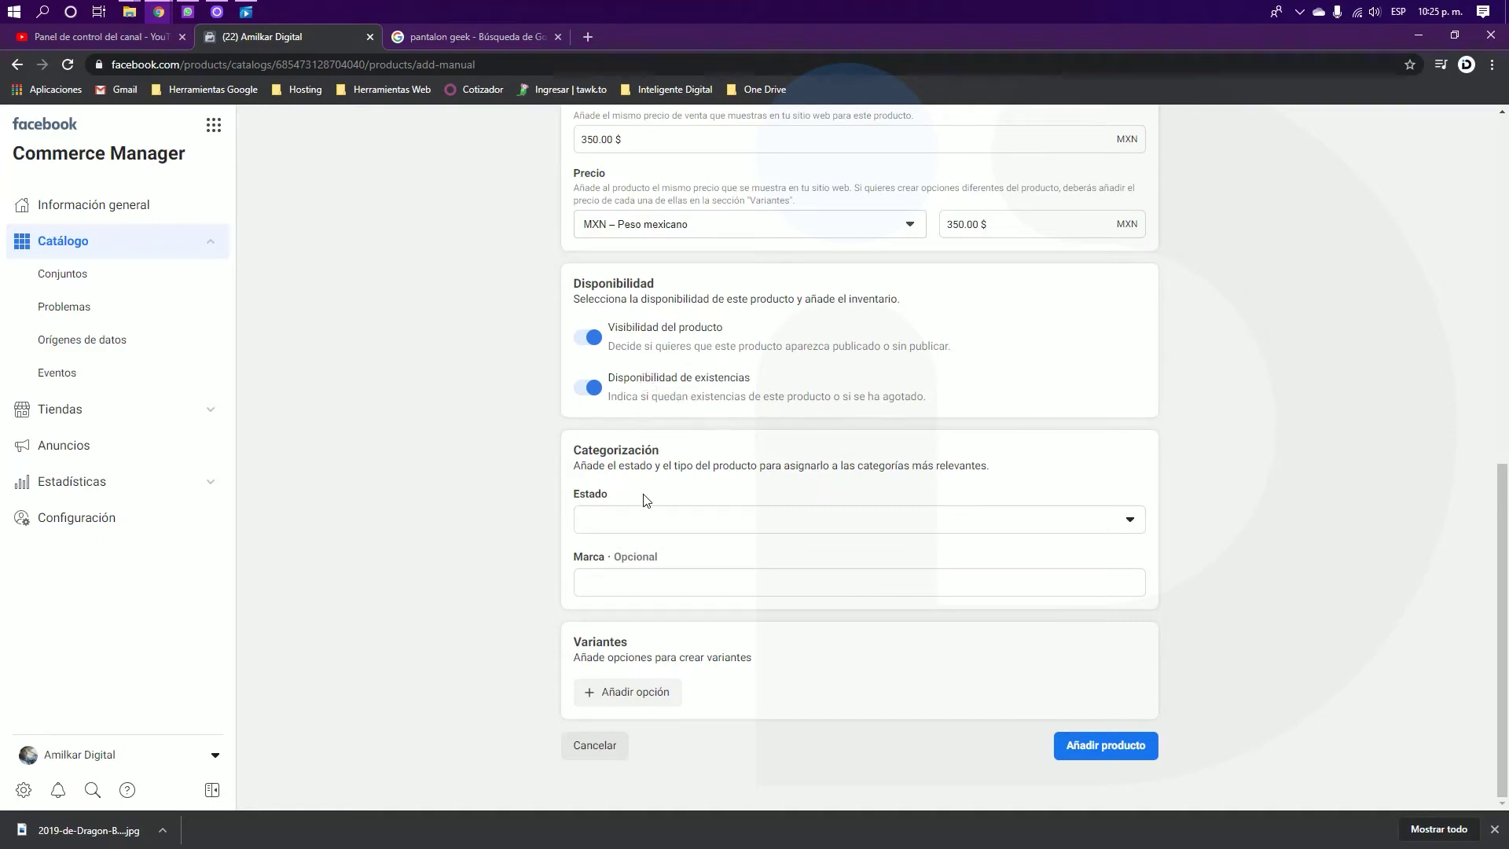
pyautogui.click(645, 519)
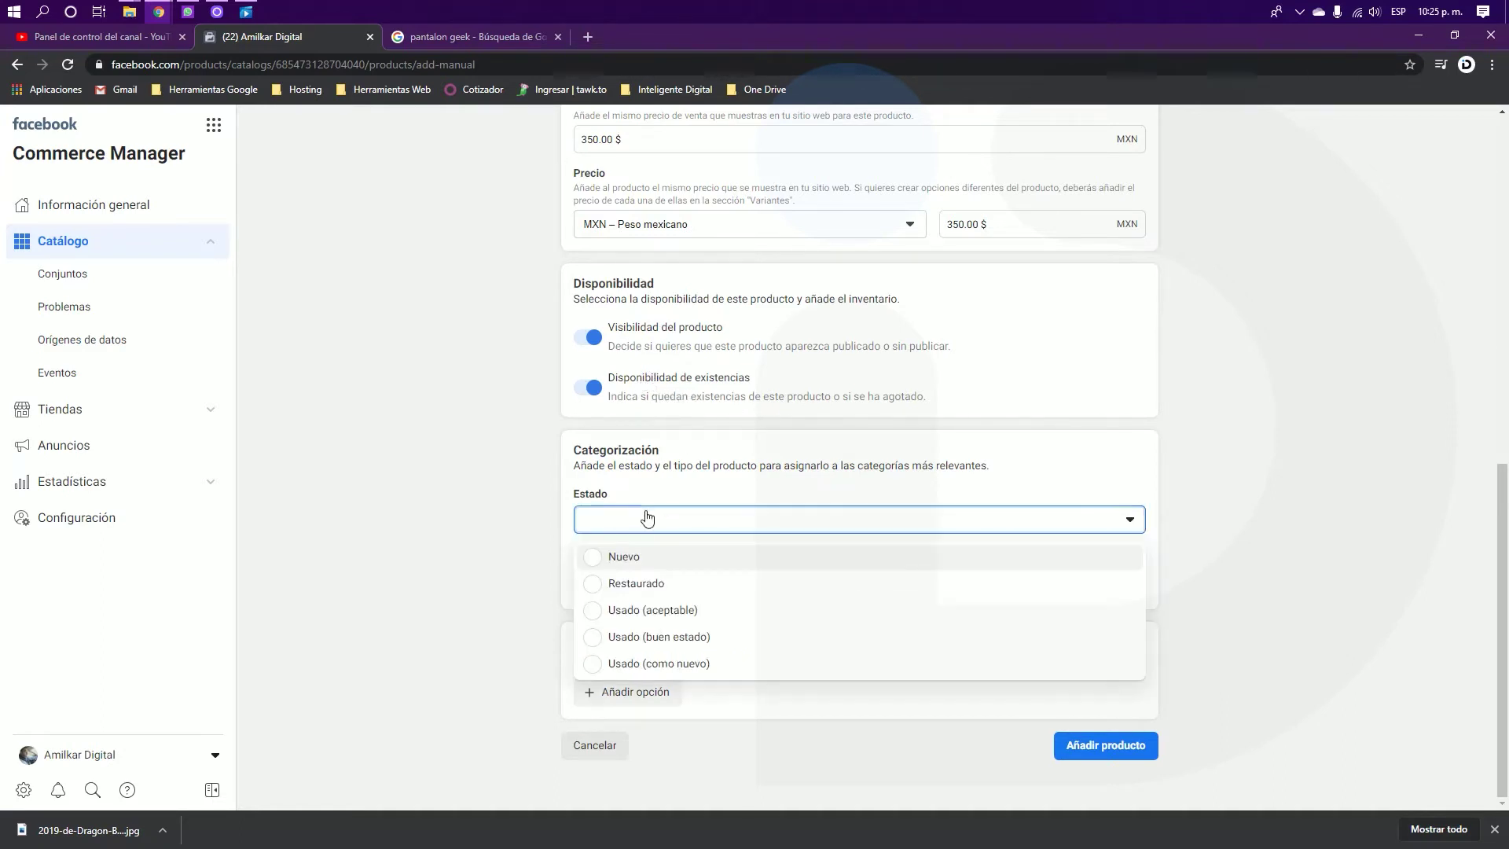
pyautogui.click(635, 558)
pyautogui.click(686, 585)
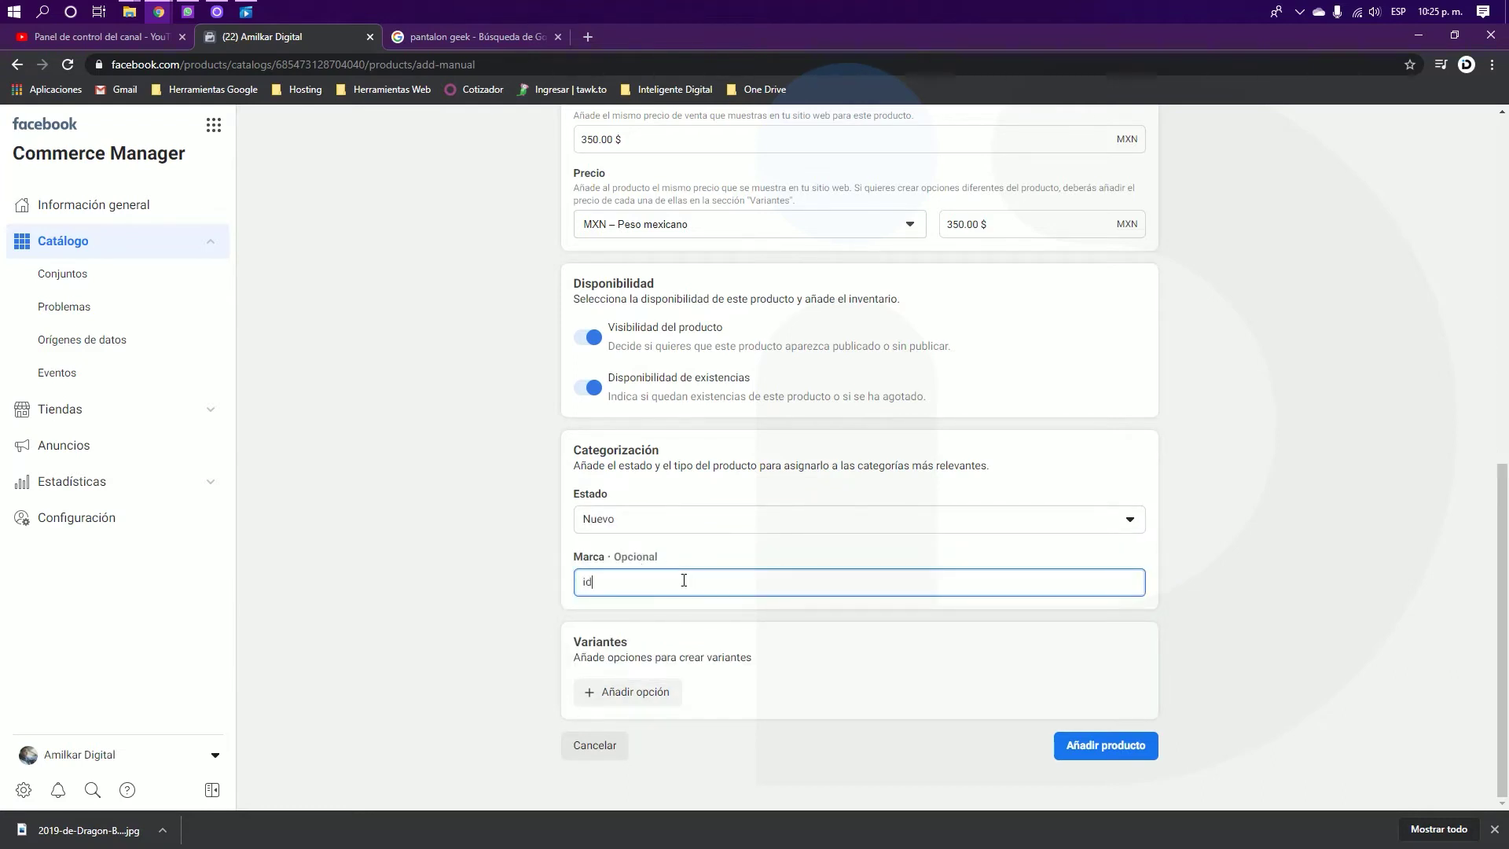
pyautogui.write('Idigital')
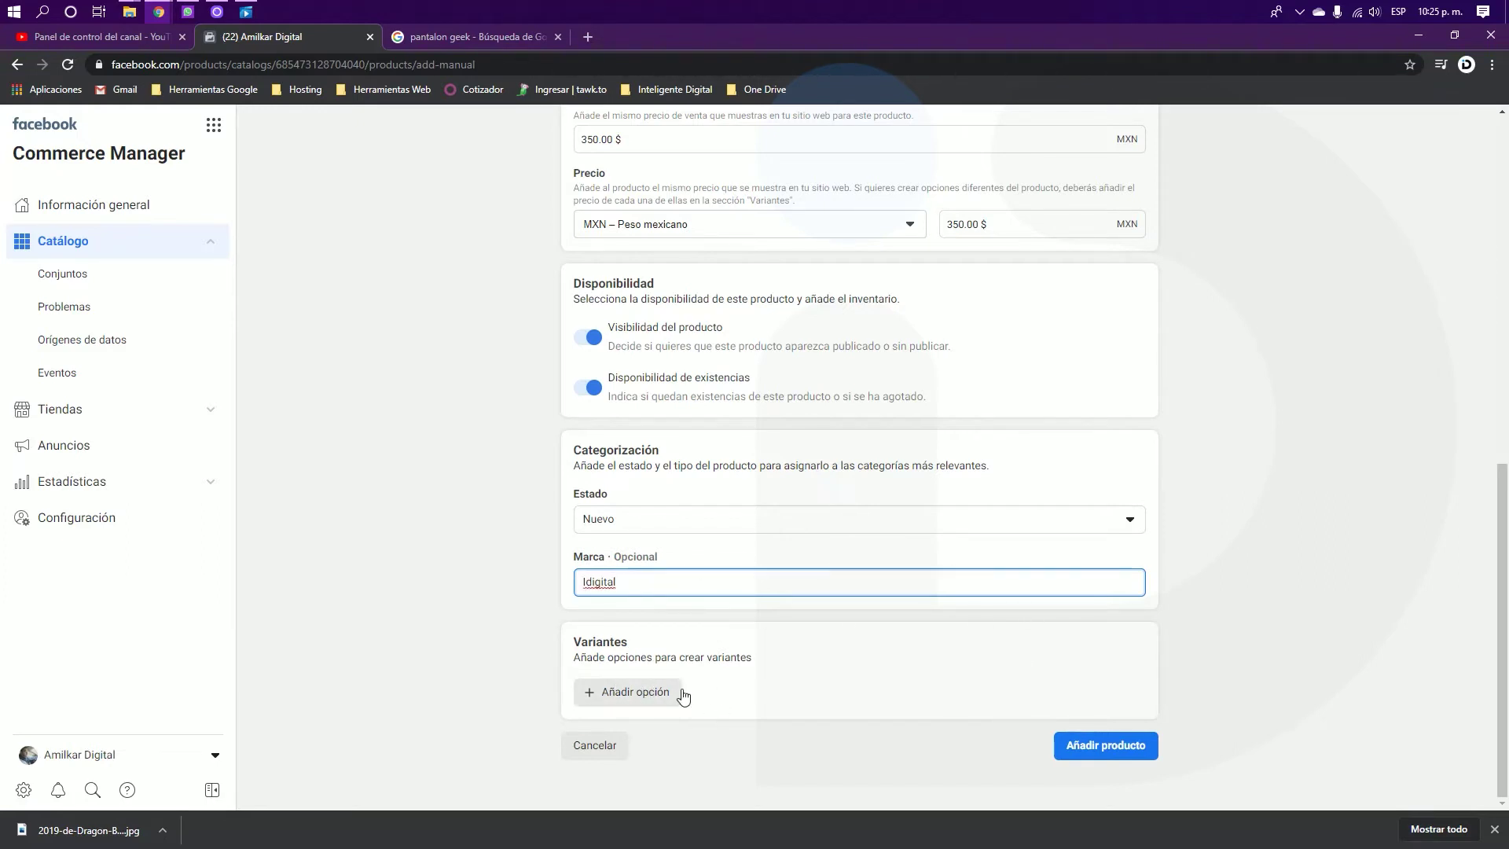
# Step: Check the trousers image for its colours and add a Color variant option with the values gris and negro
pyautogui.hotkey('alt', 'Tab')
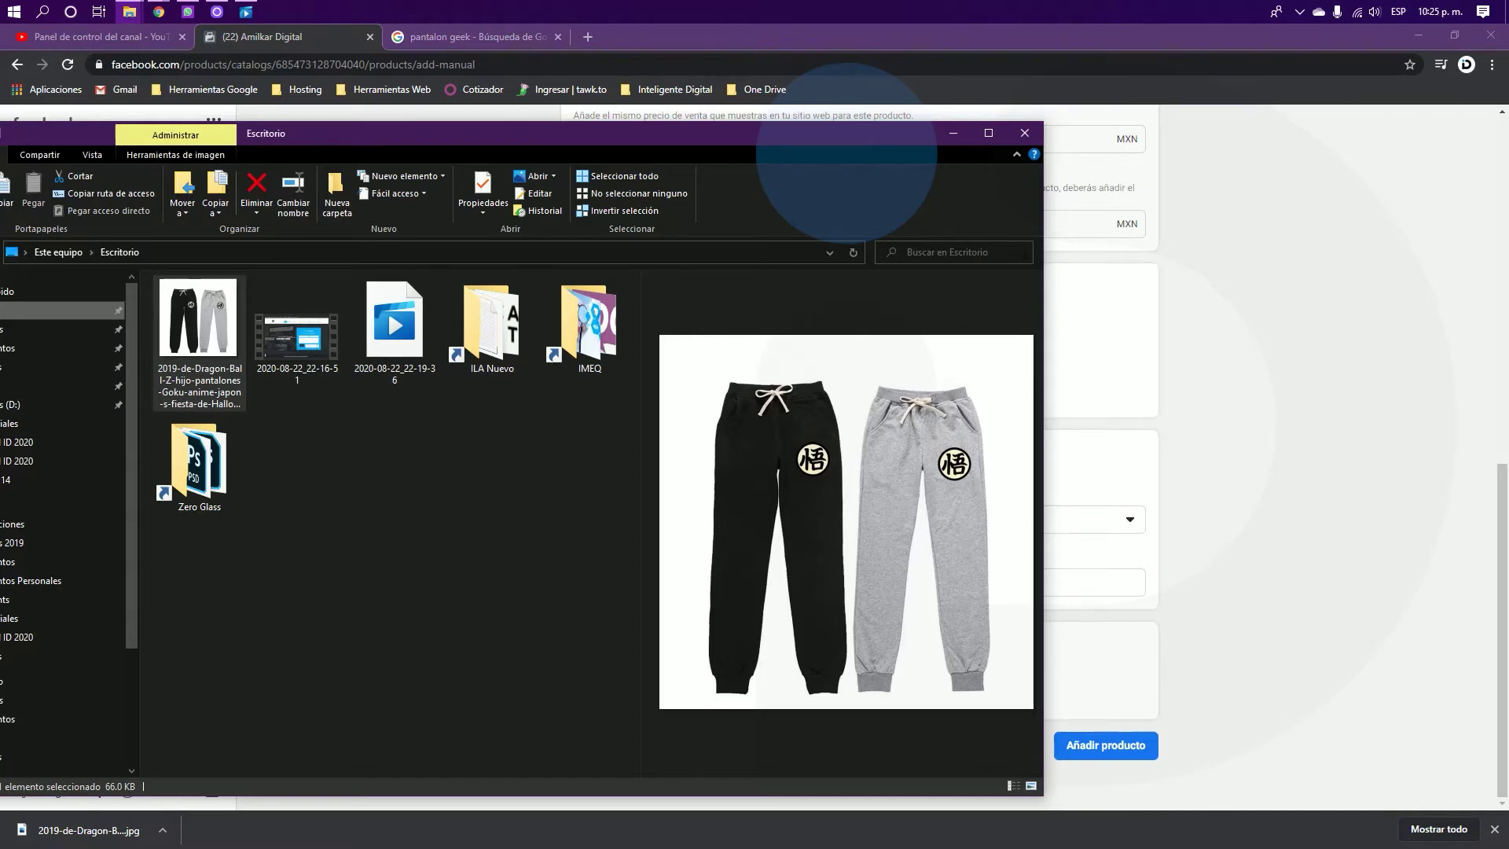
pyautogui.click(953, 133)
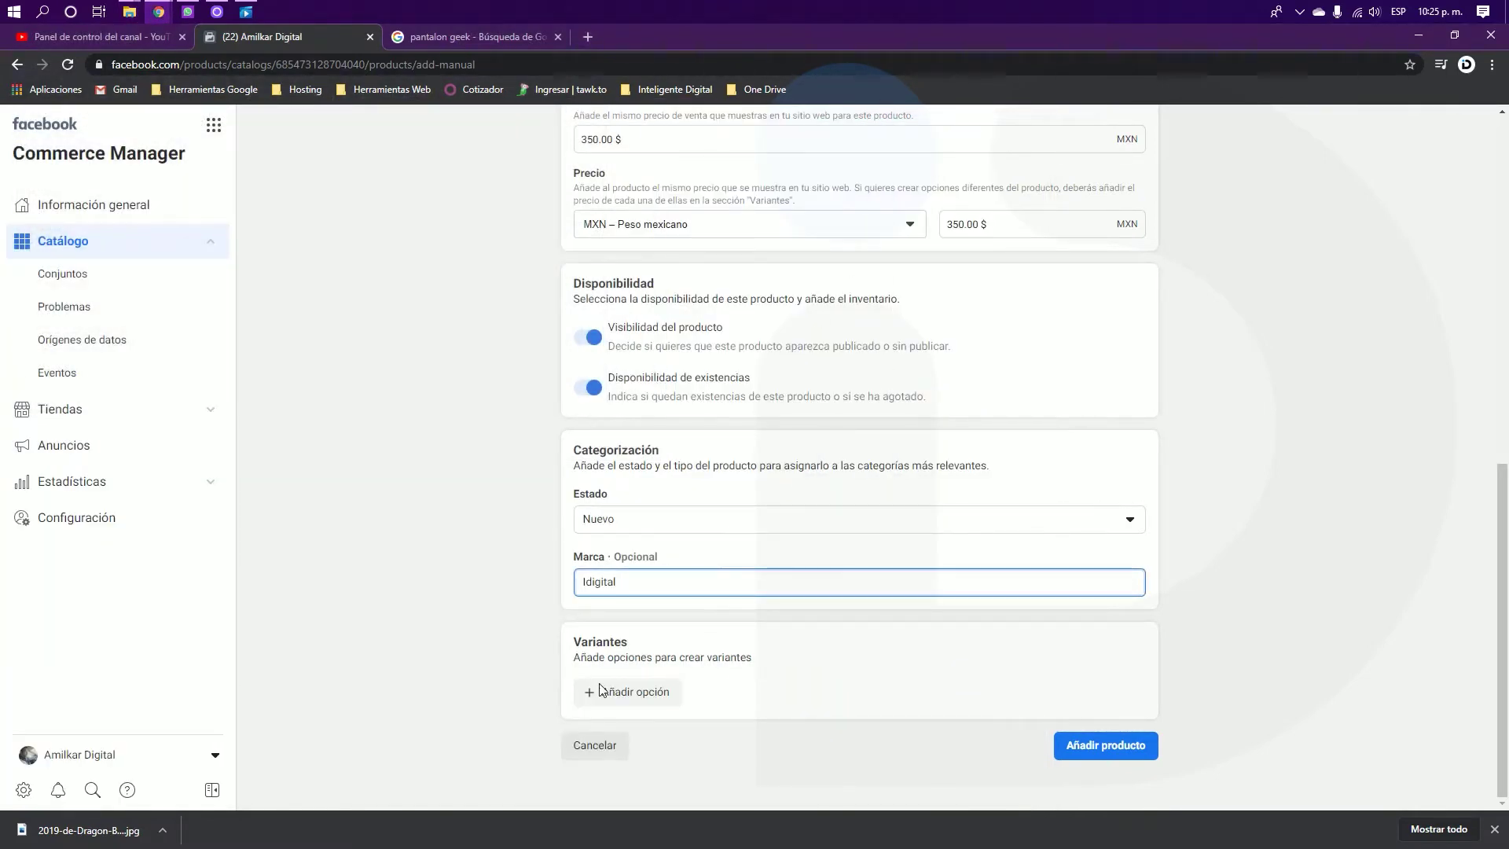
pyautogui.click(649, 695)
pyautogui.scroll(-2, 684, 676)
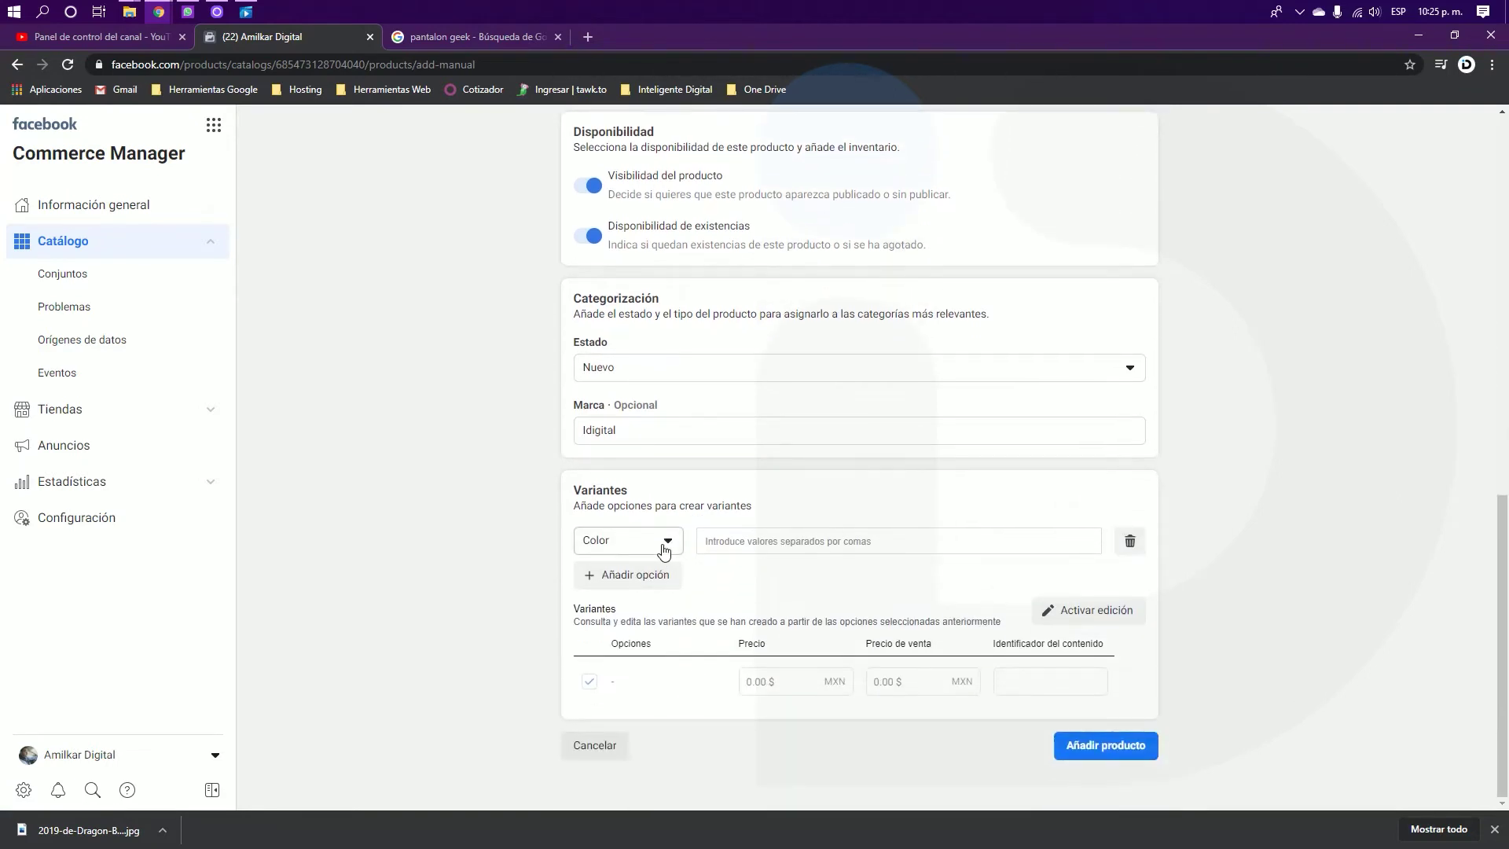
pyautogui.click(747, 542)
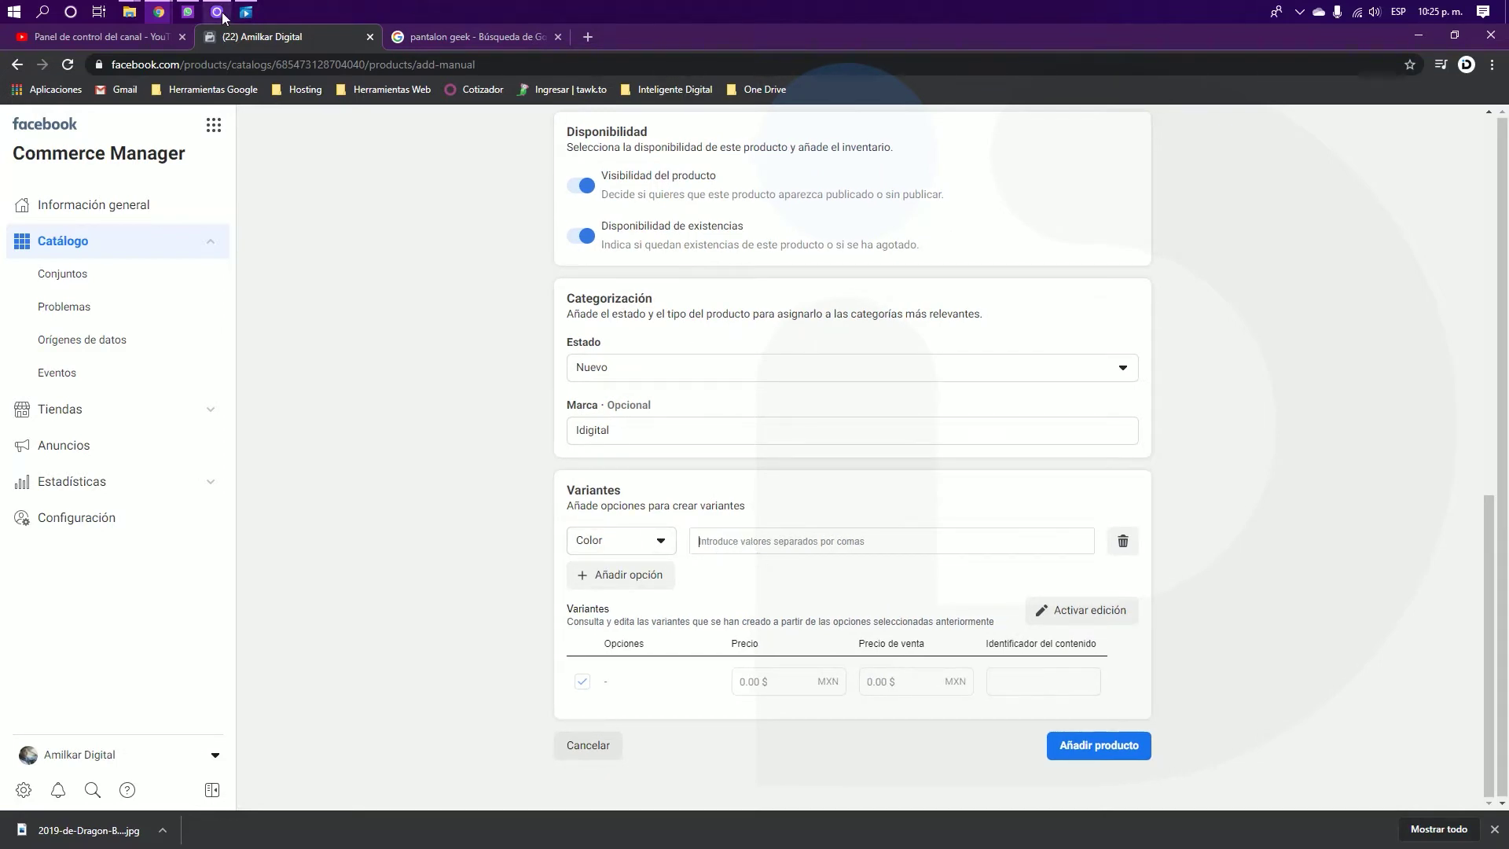
pyautogui.write('gr')
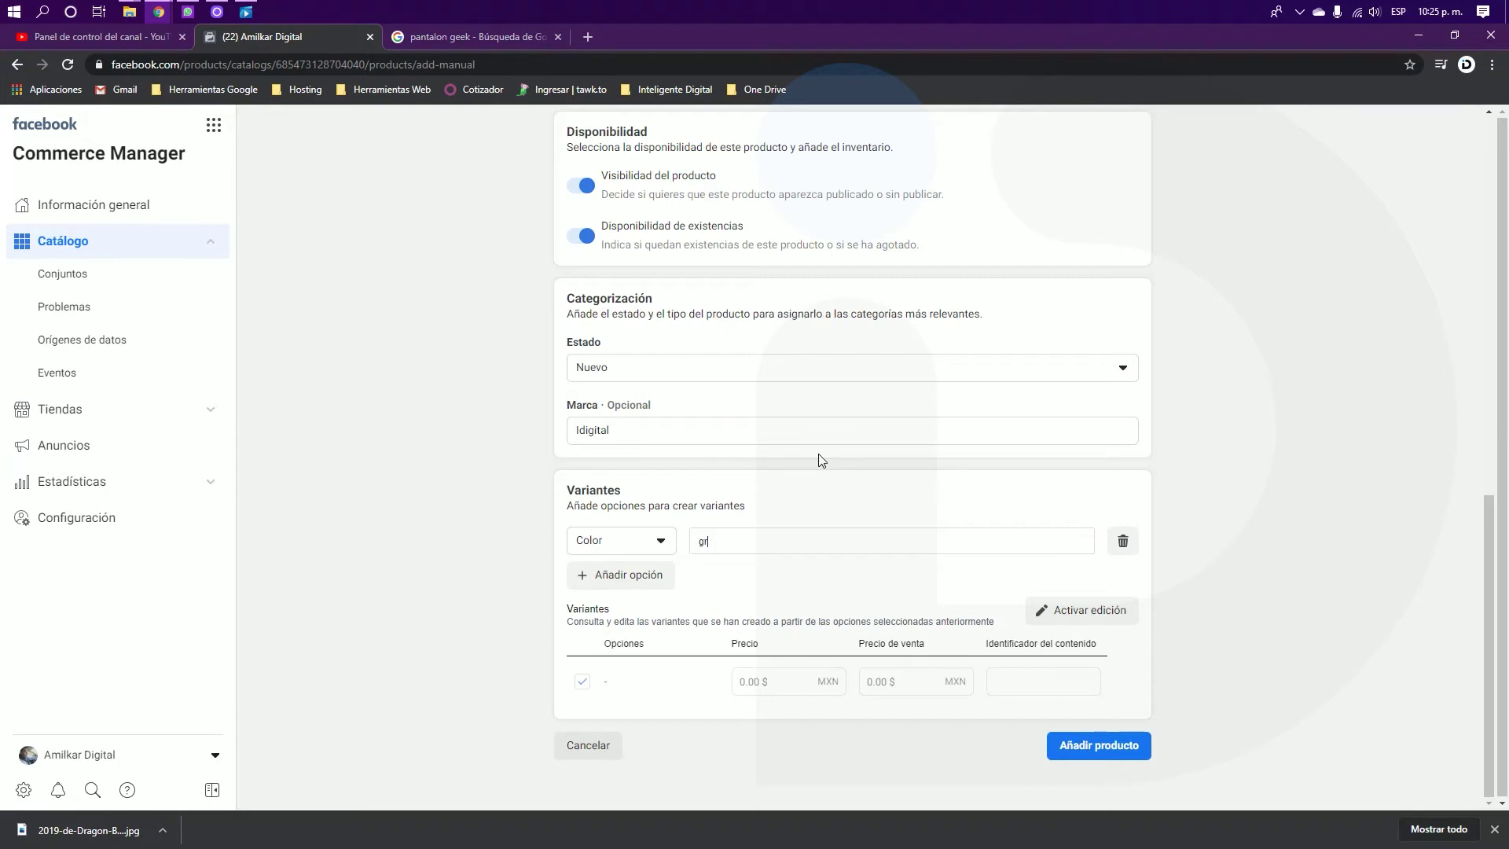
pyautogui.write('is,negro,')
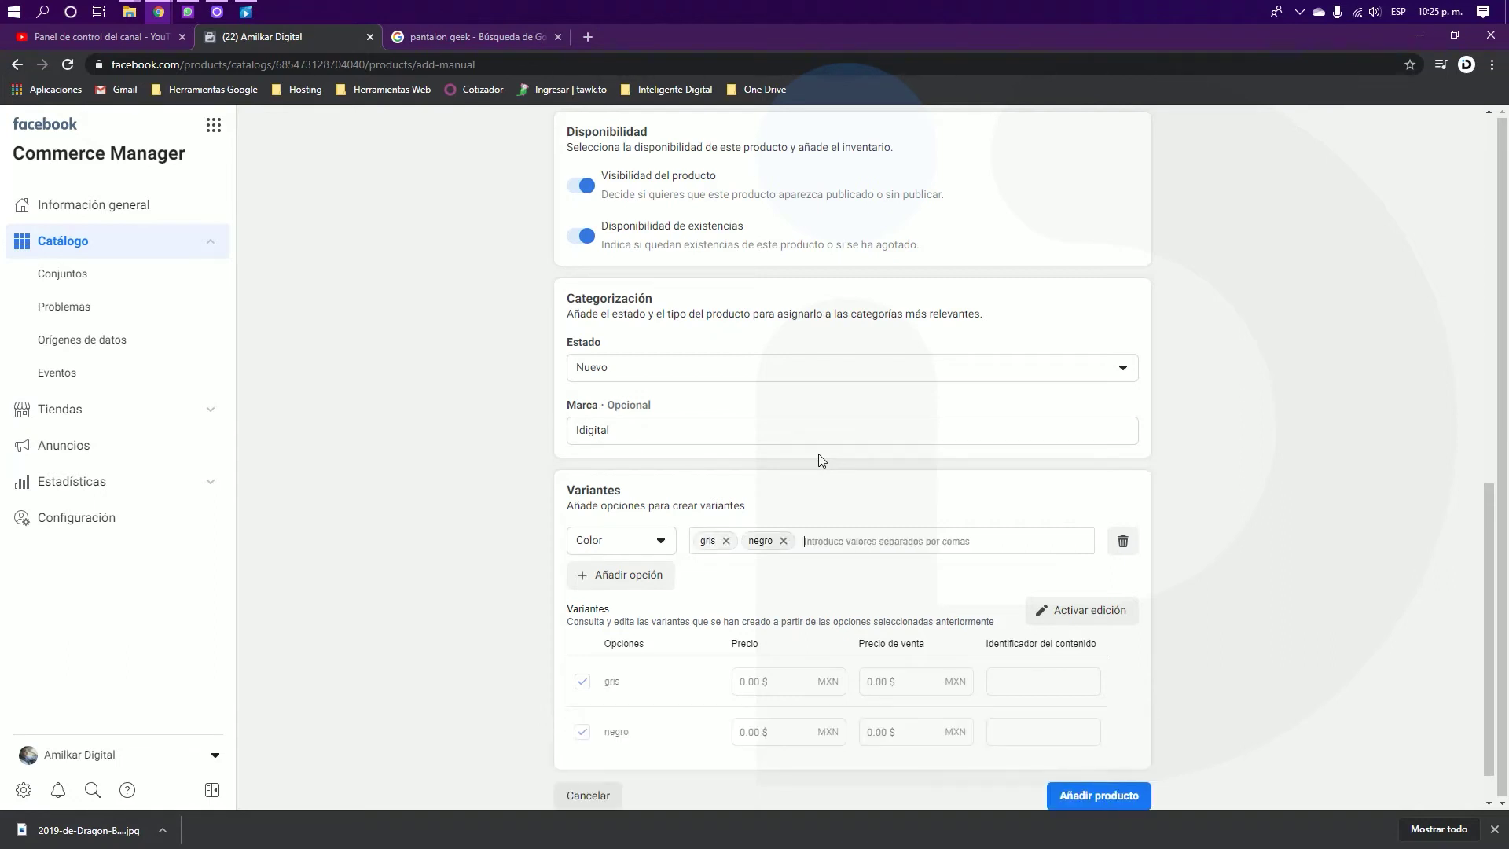
# Step: Add a second variant option of type Tamaño with the values chico, mediano and grande
pyautogui.click(620, 582)
pyautogui.click(660, 540)
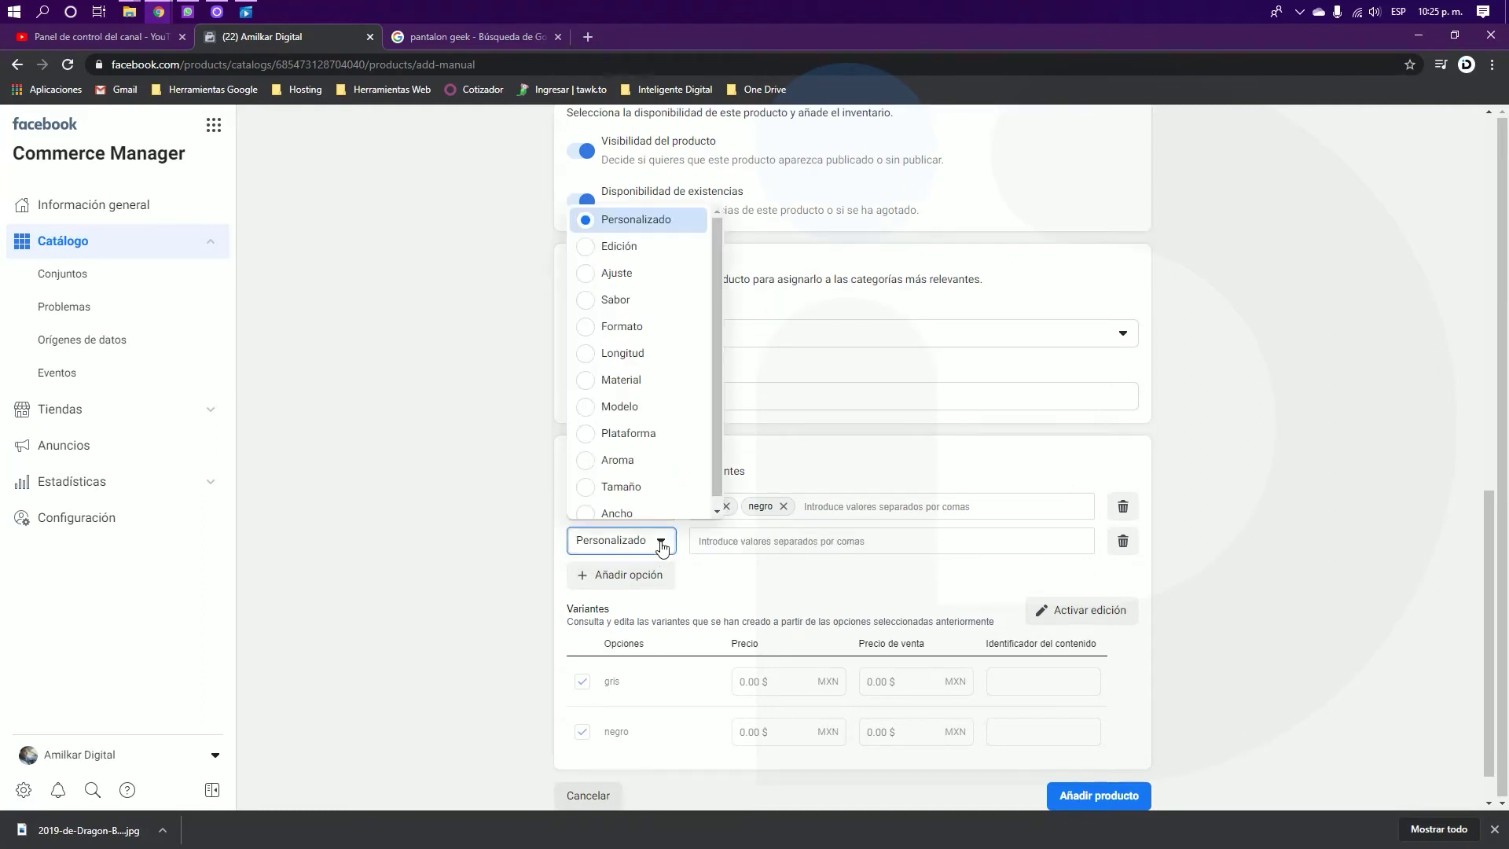
pyautogui.scroll(-1, 650, 330)
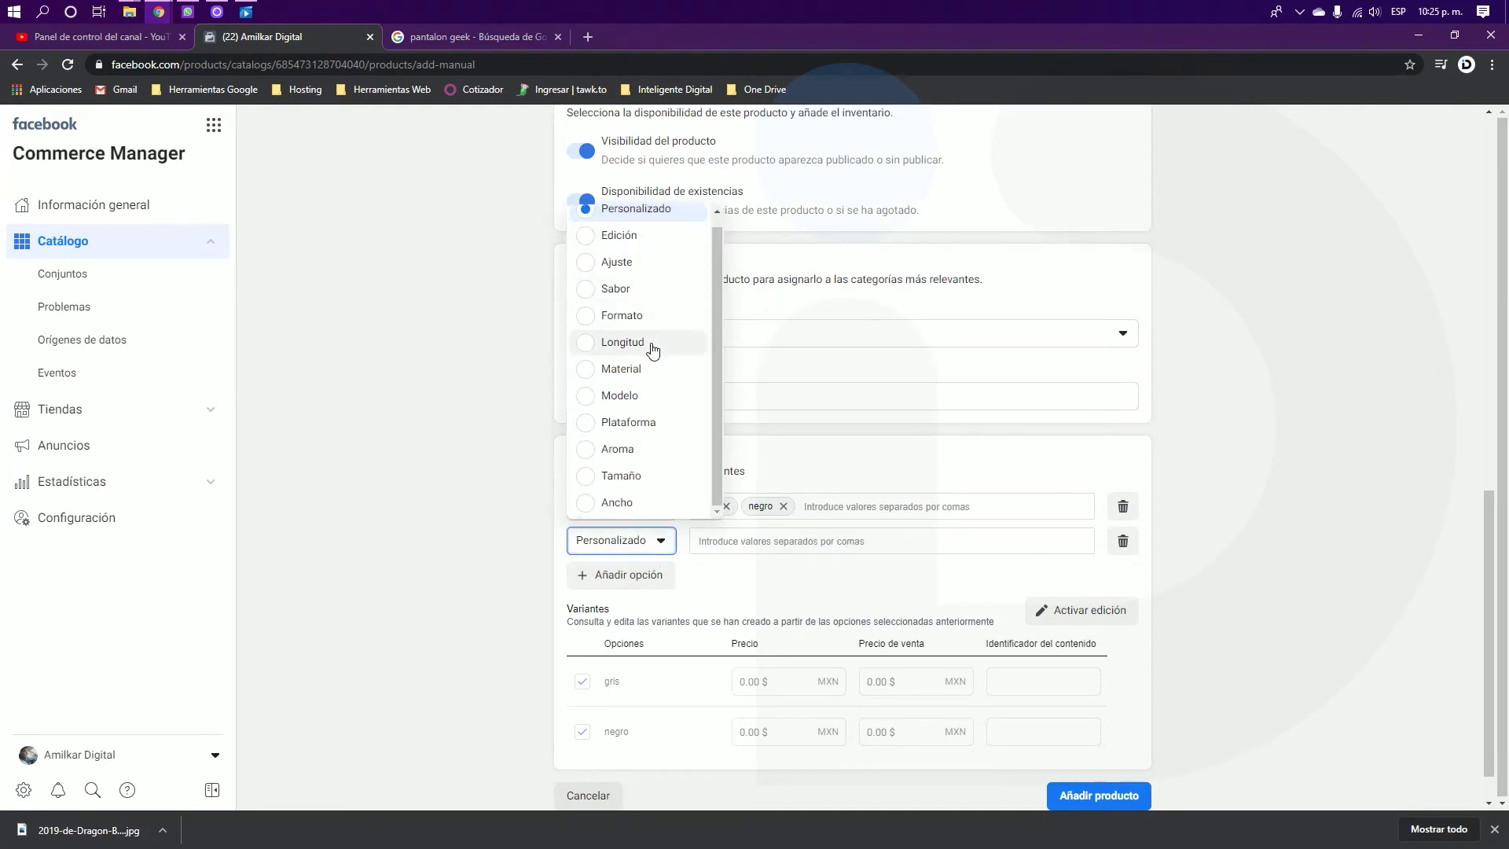
pyautogui.click(622, 474)
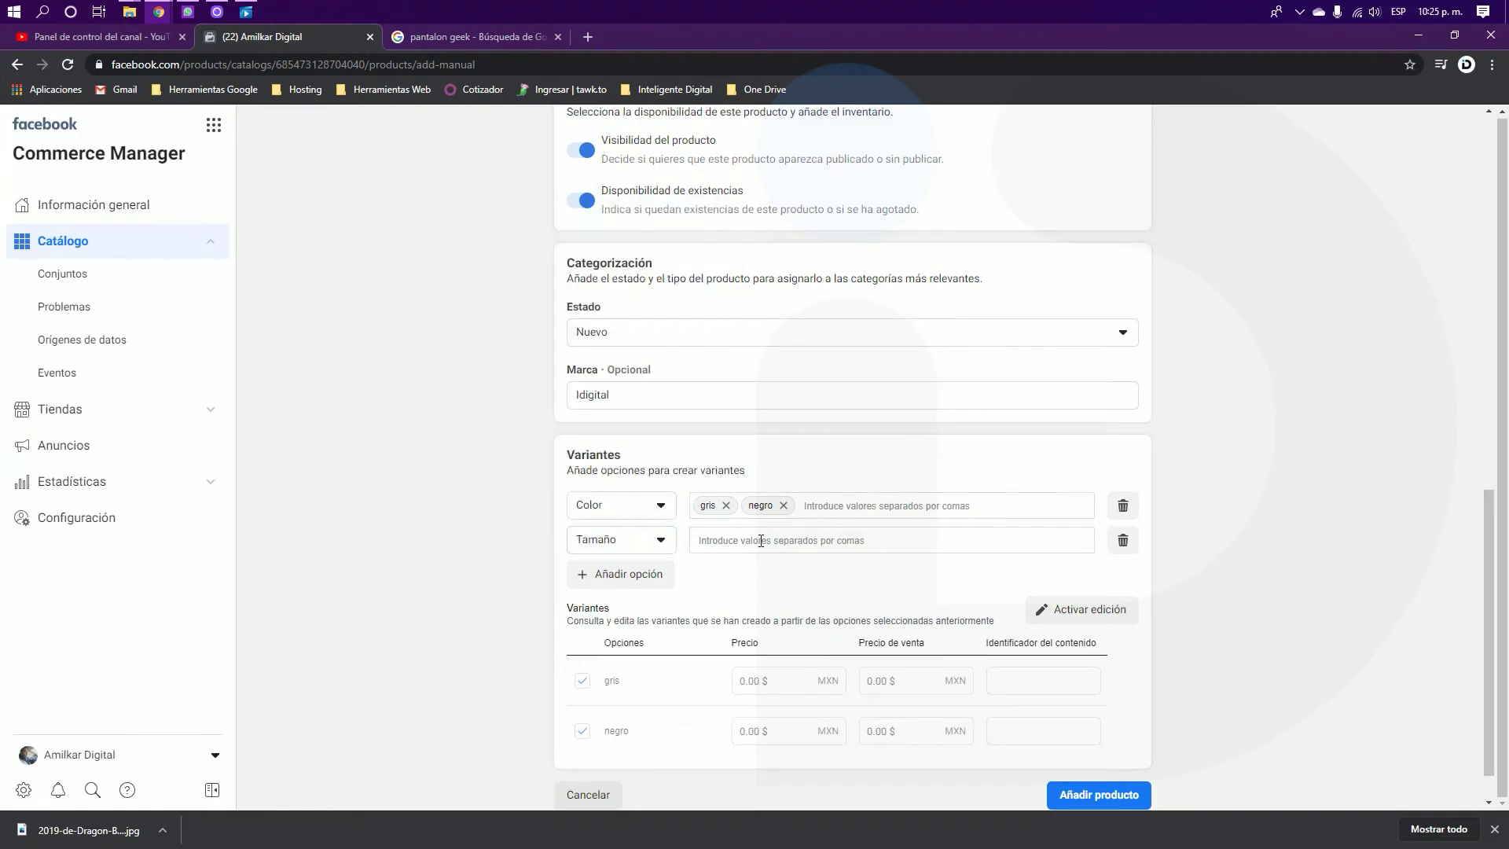
pyautogui.click(760, 541)
pyautogui.write('chico,me')
pyautogui.write('diano')
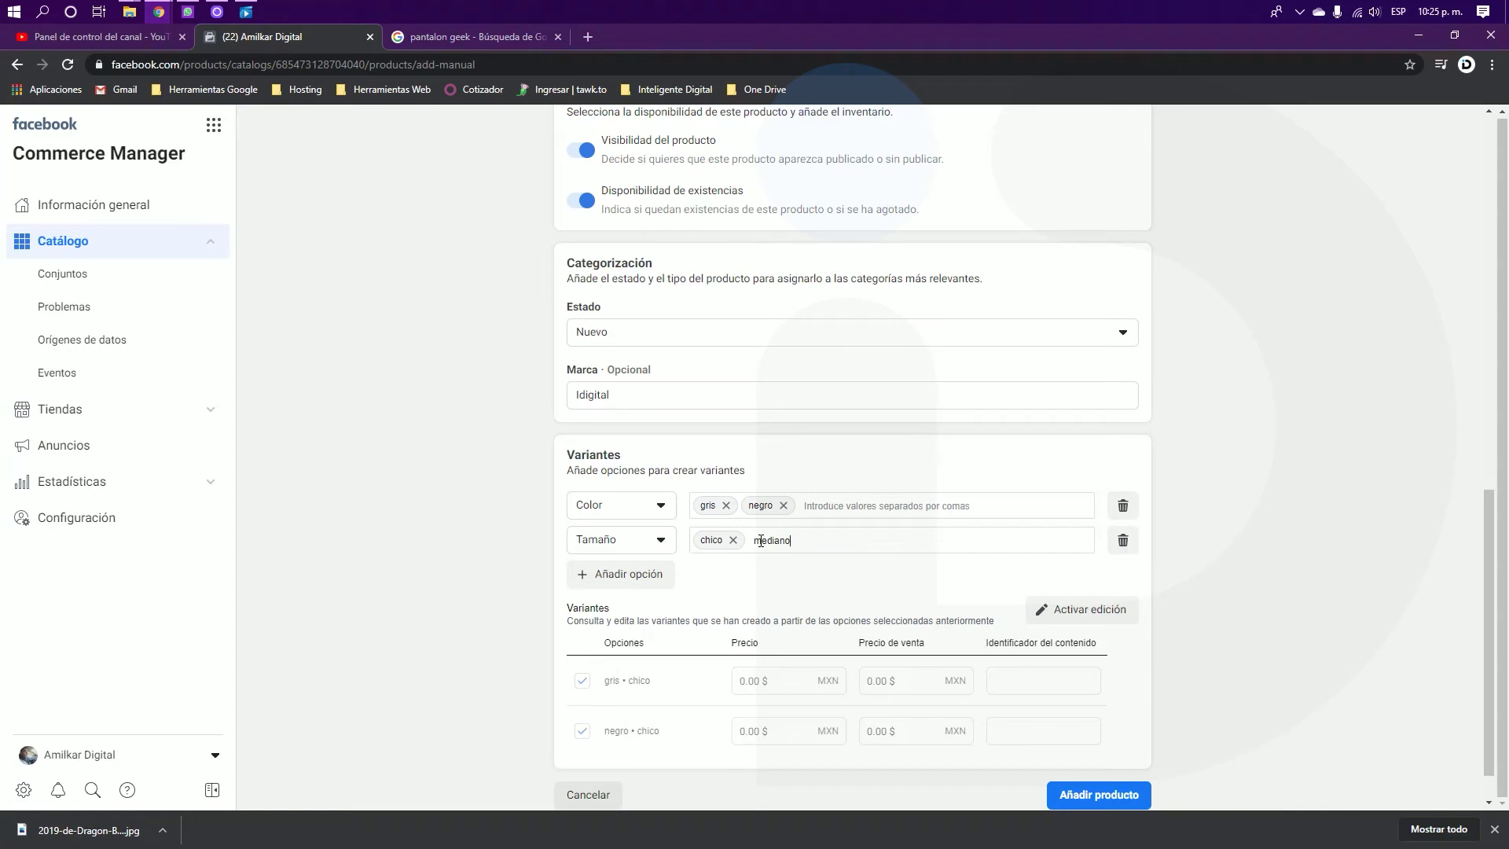
pyautogui.write(',gr')
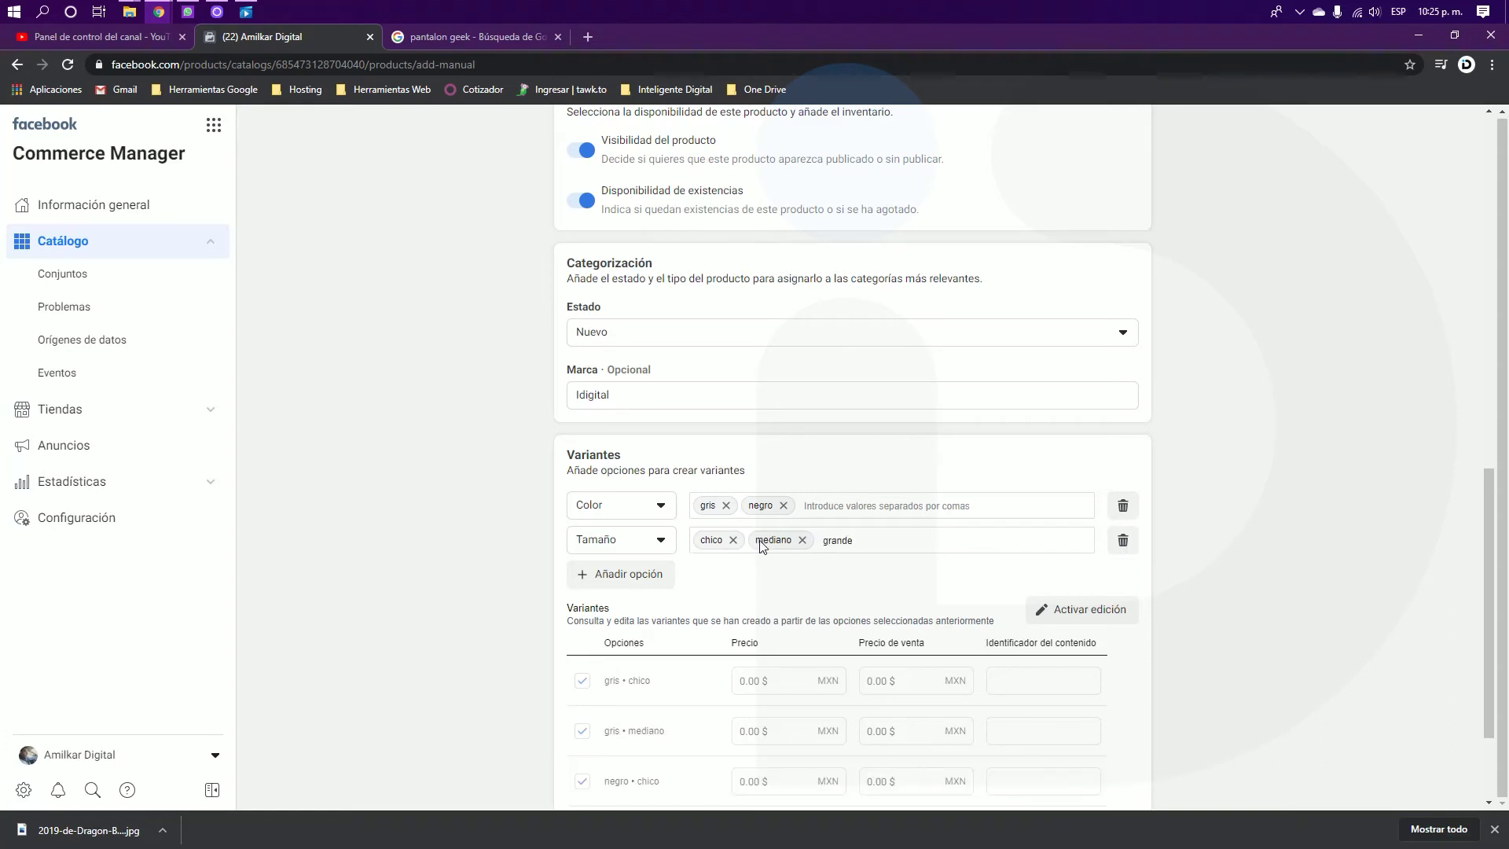
pyautogui.write('ande,')
pyautogui.scroll(-3, 1162, 590)
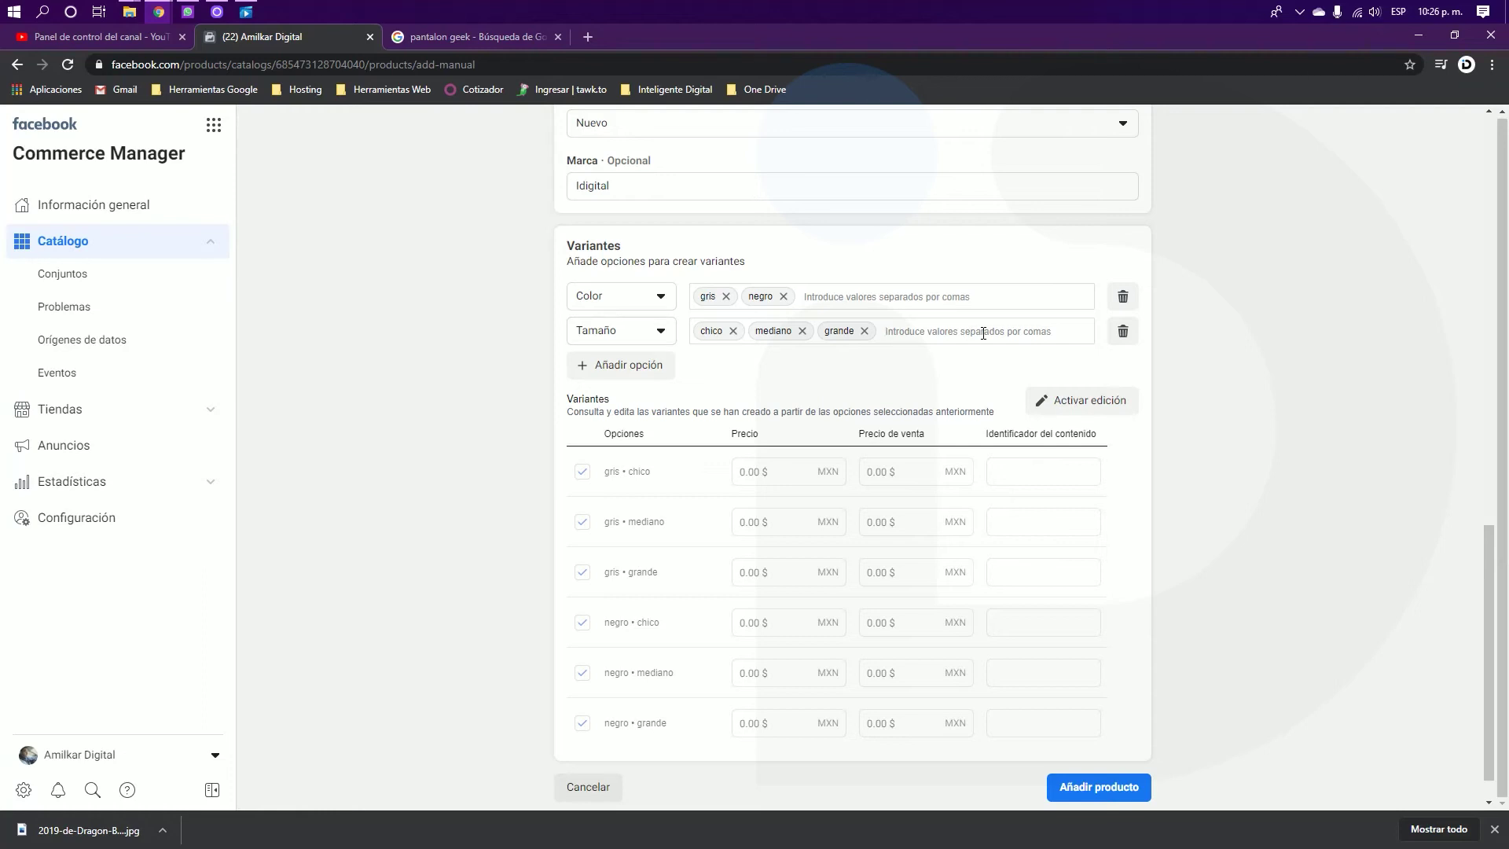
pyautogui.scroll(-1, 982, 333)
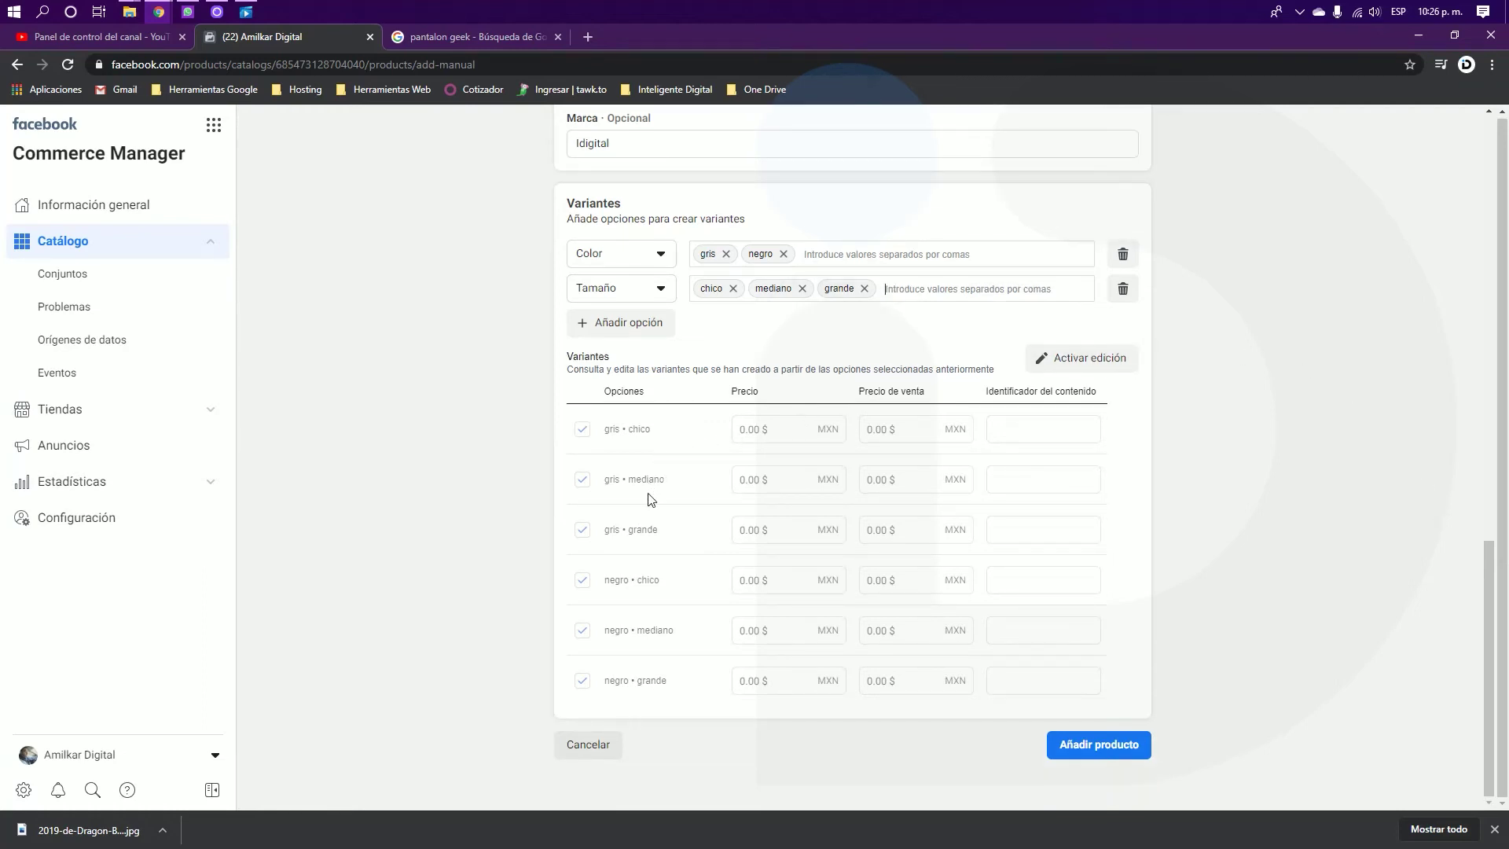
pyautogui.scroll(6, 718, 493)
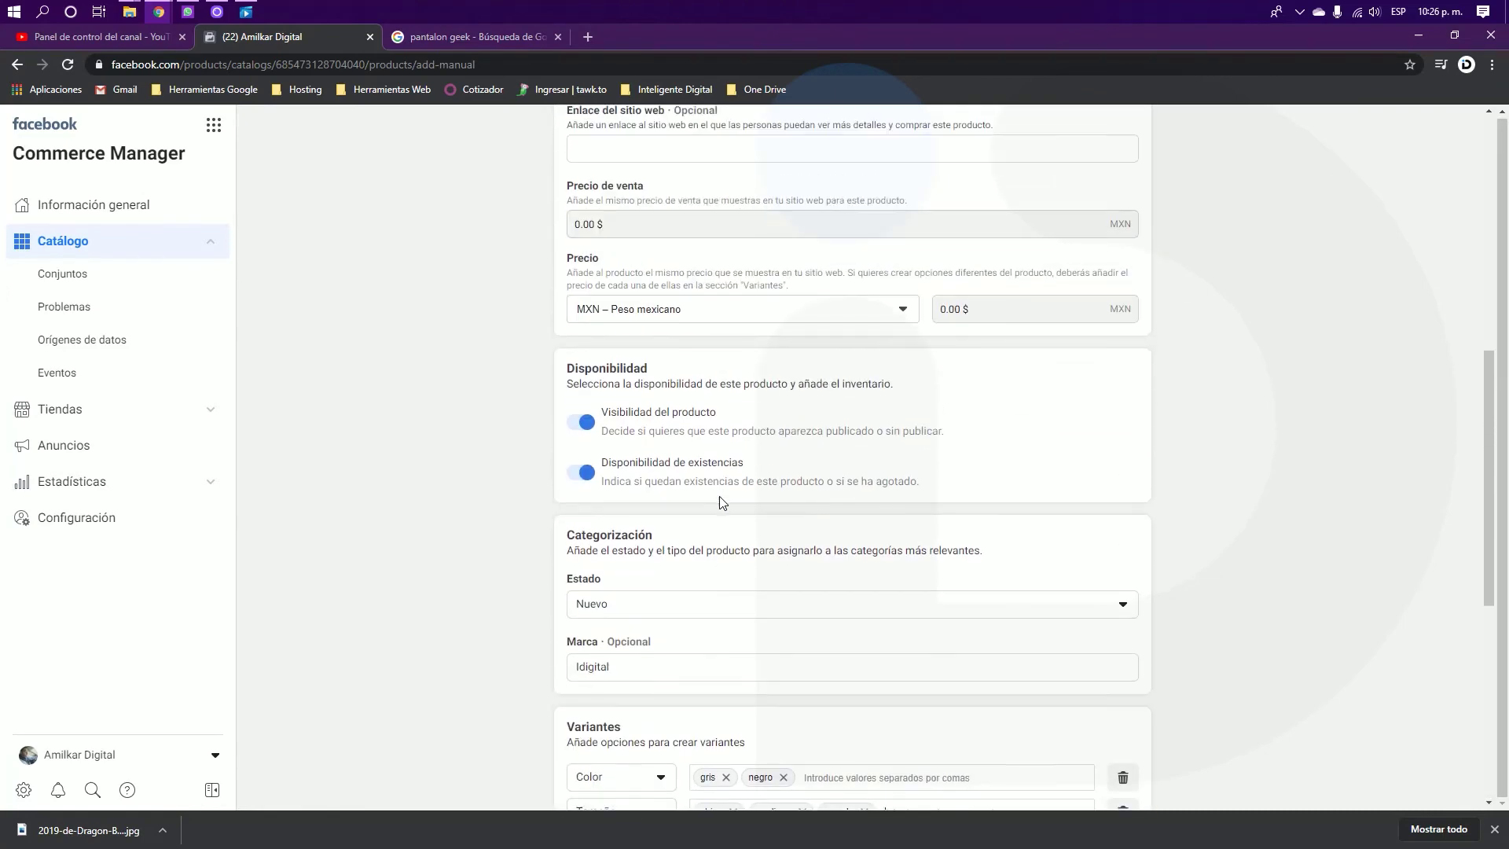
# Step: Enable variant editing and enter prices 300, 320, 330 and sale prices 400, 420, 430 for chico, mediano, grande, with content identifiers from gris-ch to negro-gr
pyautogui.scroll(-7, 723, 507)
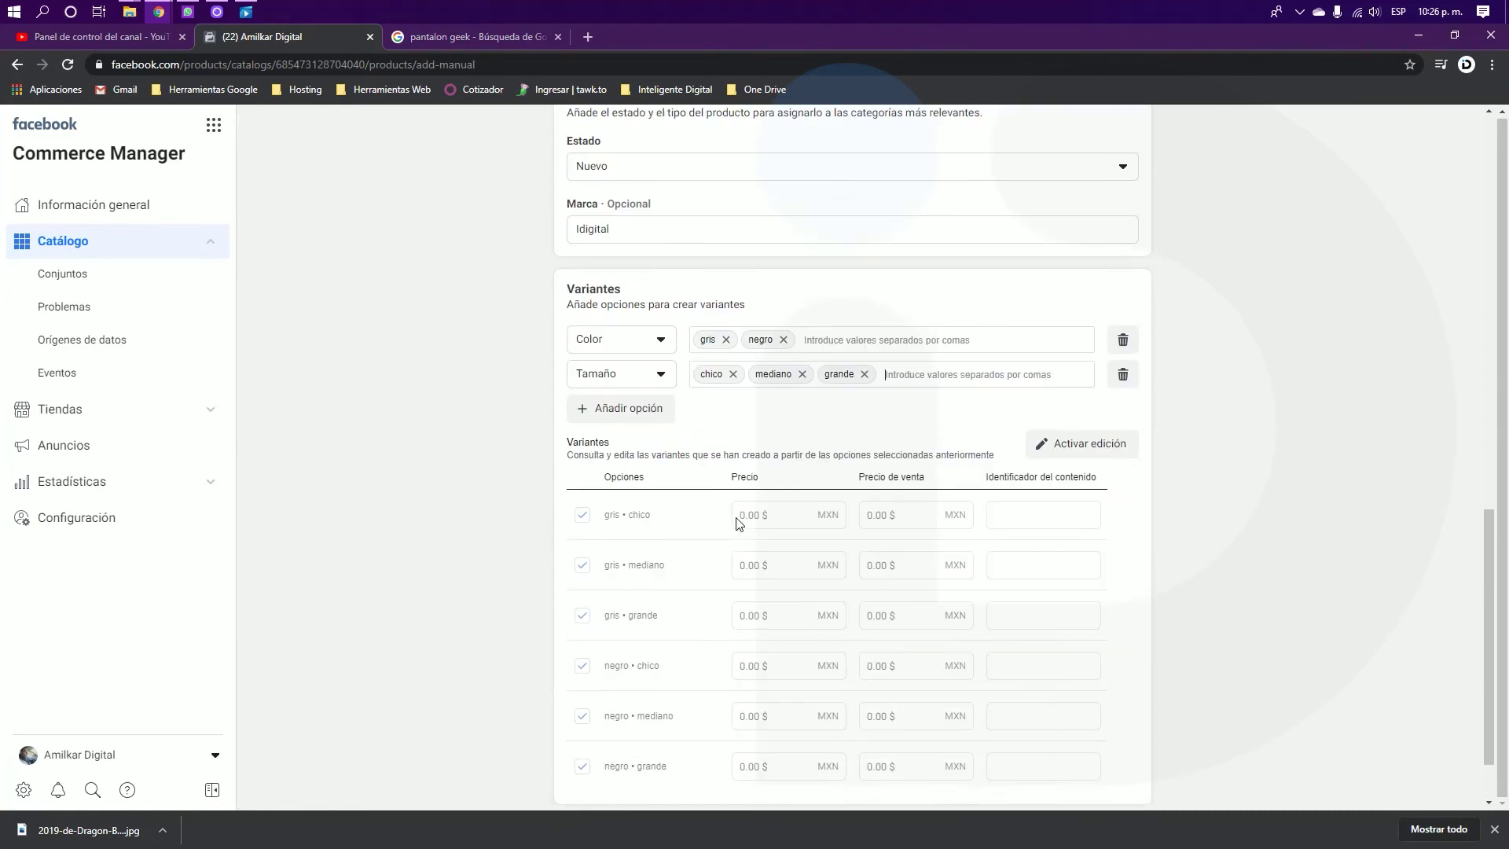
pyautogui.click(1075, 366)
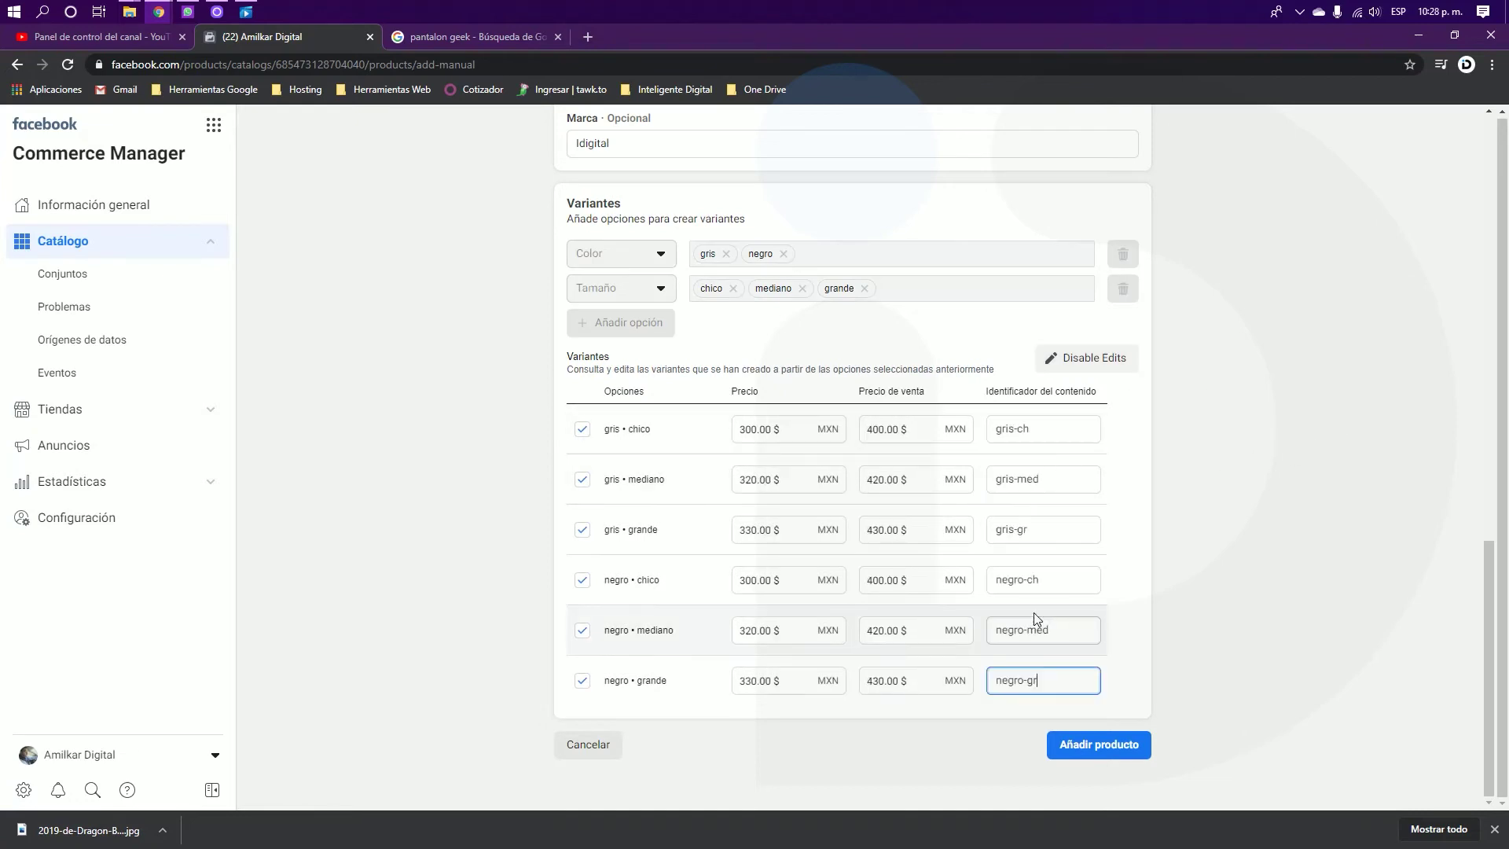
pyautogui.click(1177, 467)
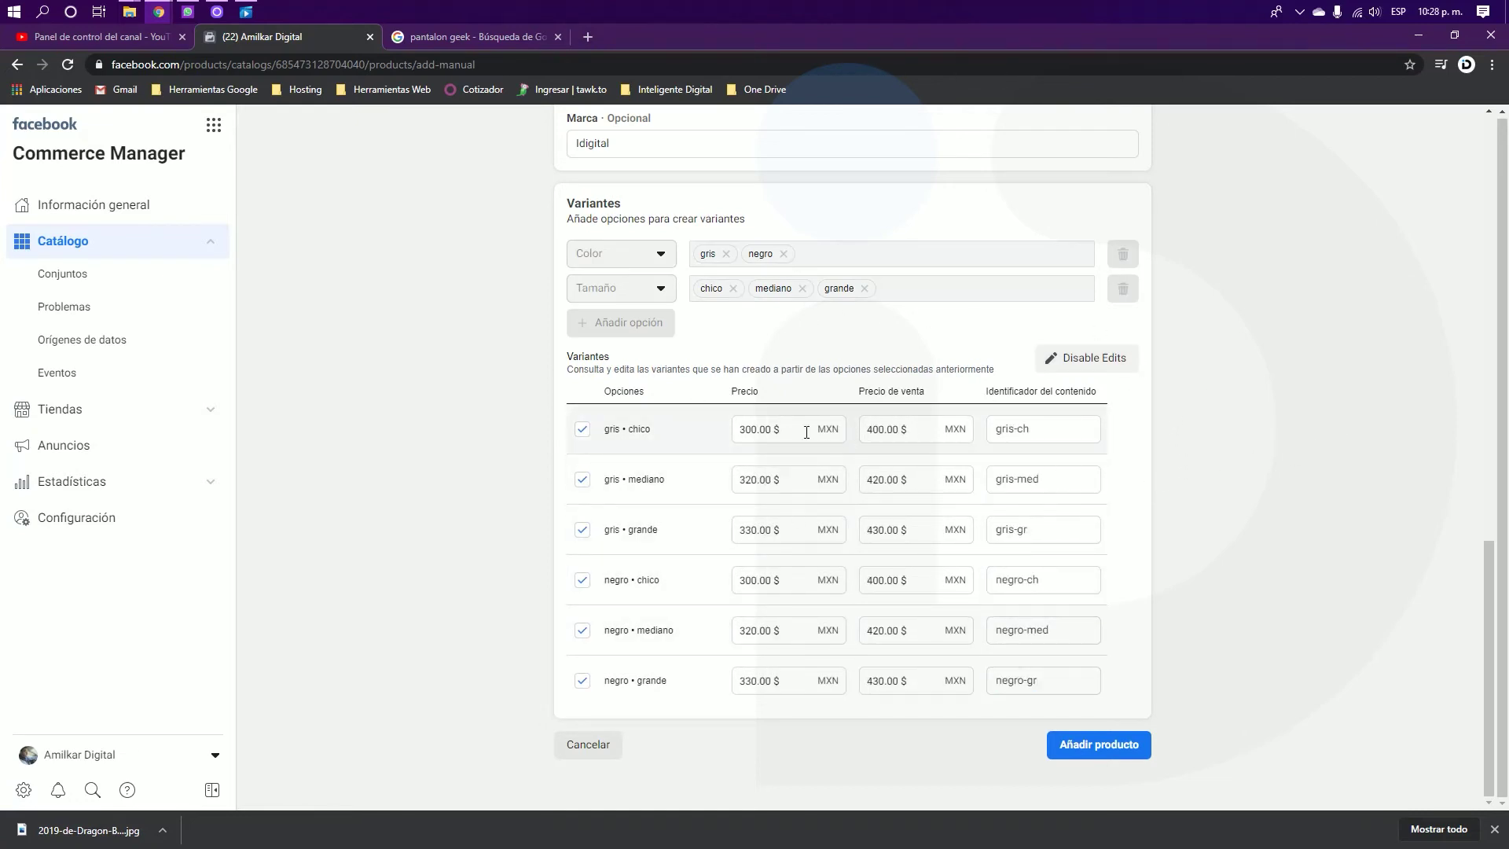
# Step: Review the price, sale price and content identifier entered for the gris chico variant
pyautogui.click(769, 429)
pyautogui.moveTo(739, 429); pyautogui.dragTo(780, 429)
pyautogui.doubleClick(880, 429)
pyautogui.moveTo(1014, 429); pyautogui.dragTo(1071, 432)
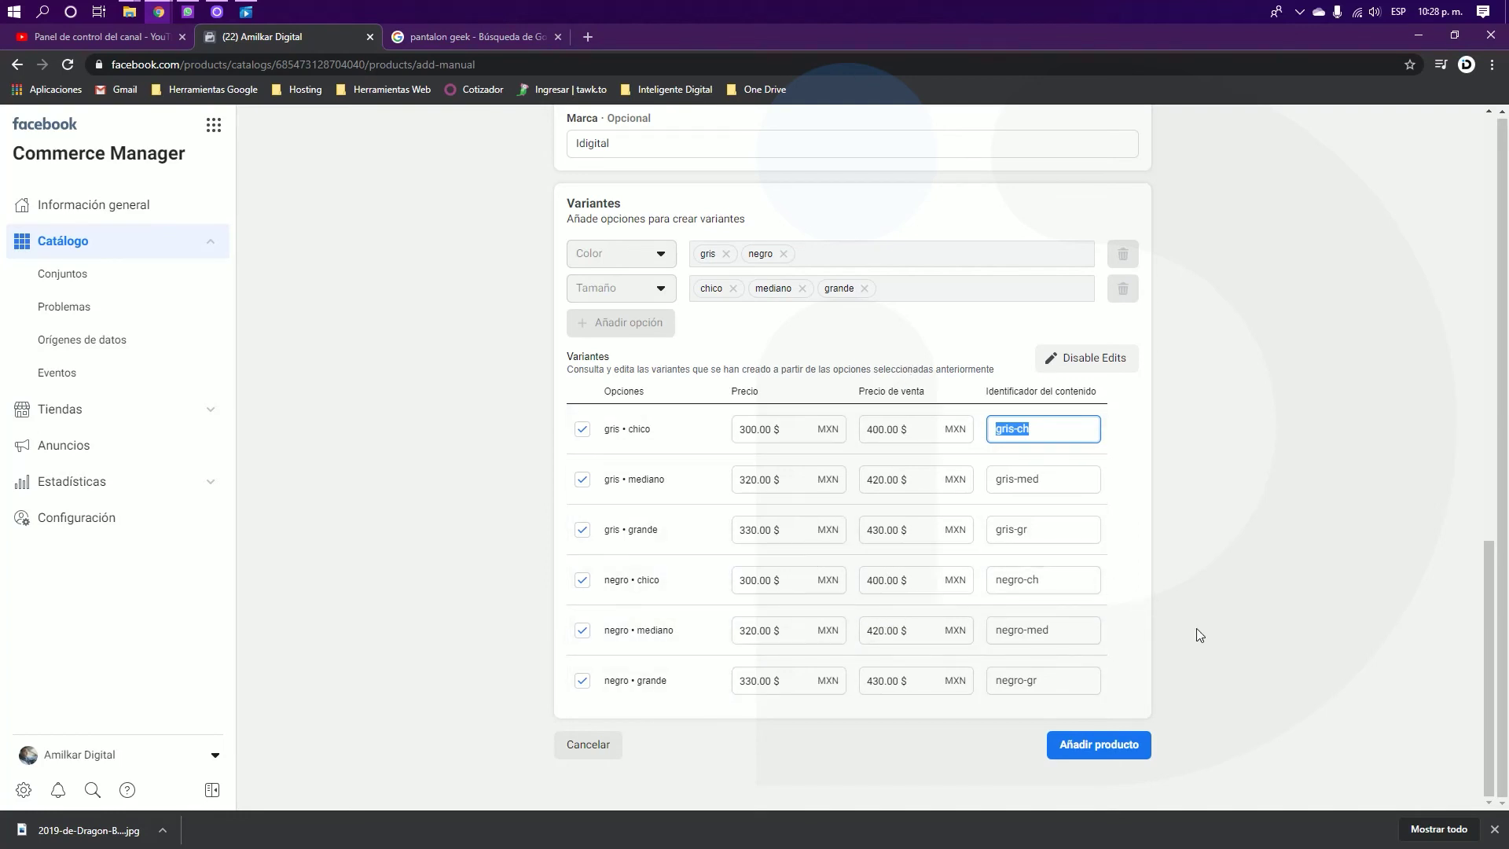
pyautogui.scroll(2, 1071, 523)
pyautogui.scroll(-2, 1055, 495)
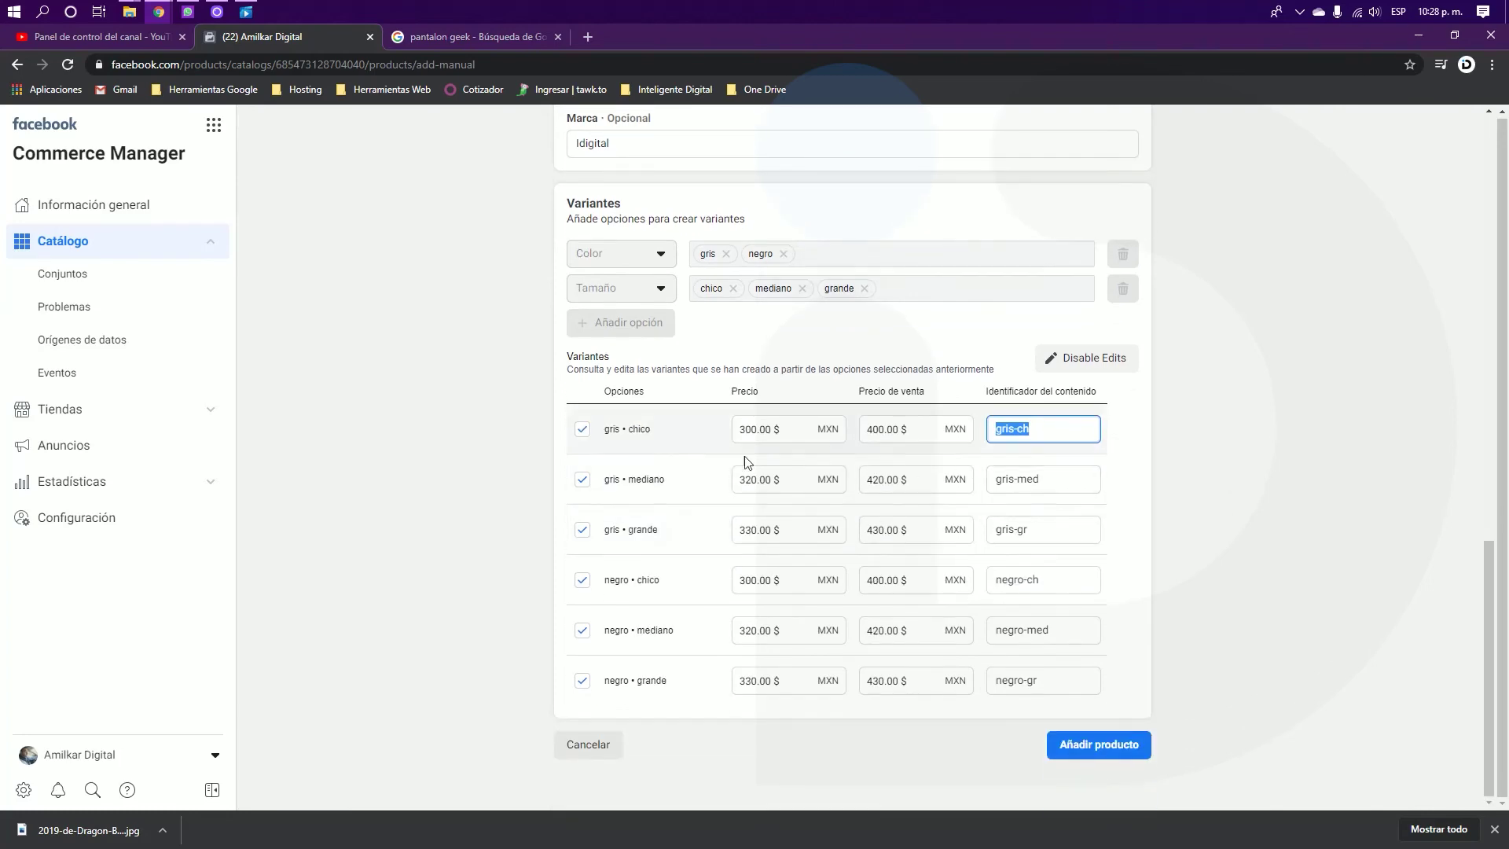
pyautogui.click(1324, 514)
# Step: Capture the screen area around the Disable Edits control, annotate it and copy the capture
pyautogui.press('Print')
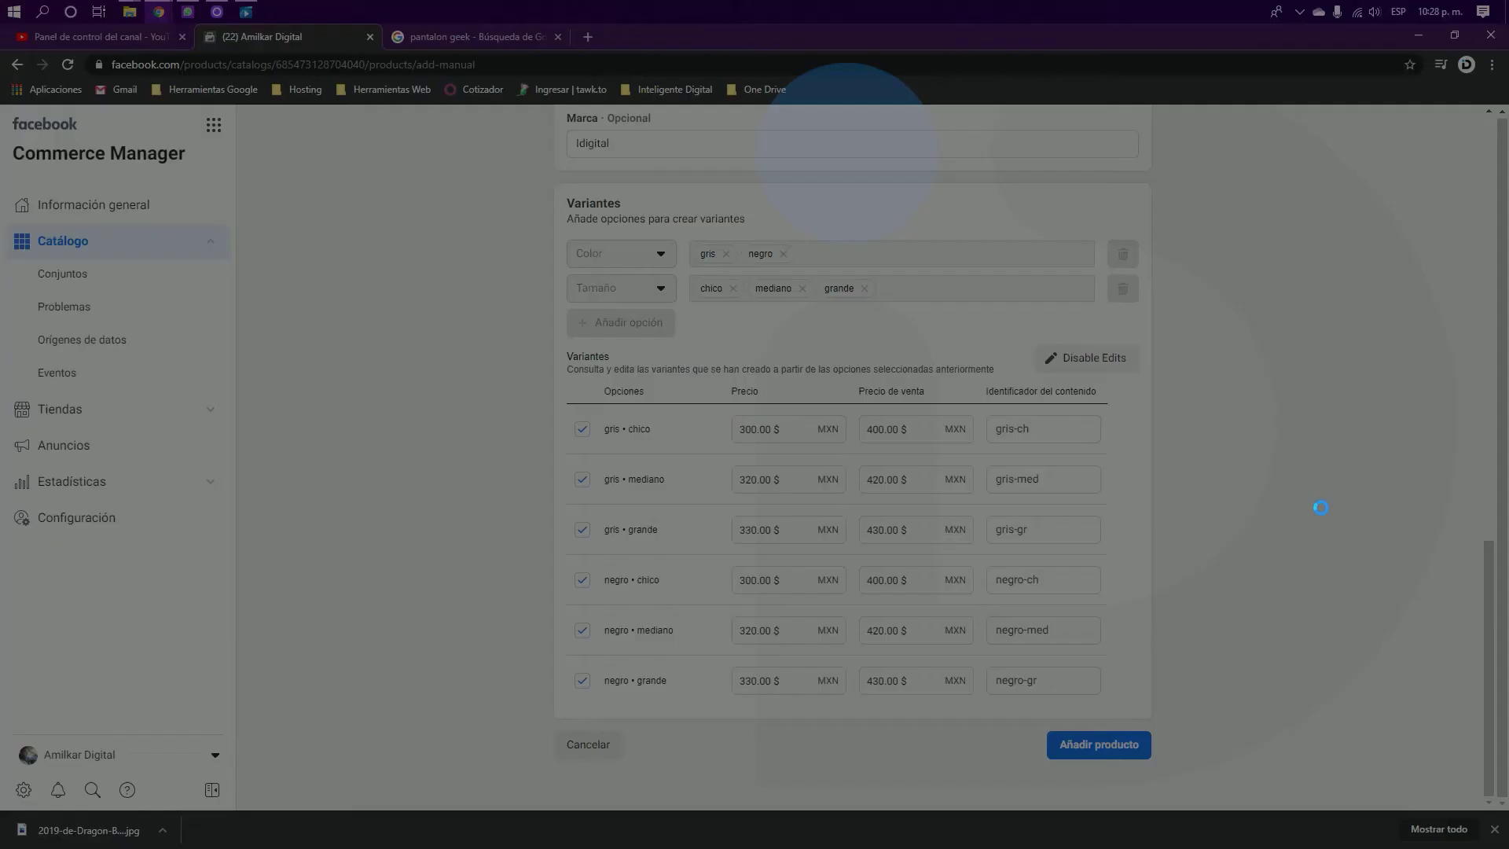
pyautogui.moveTo(1004, 317); pyautogui.dragTo(1185, 380)
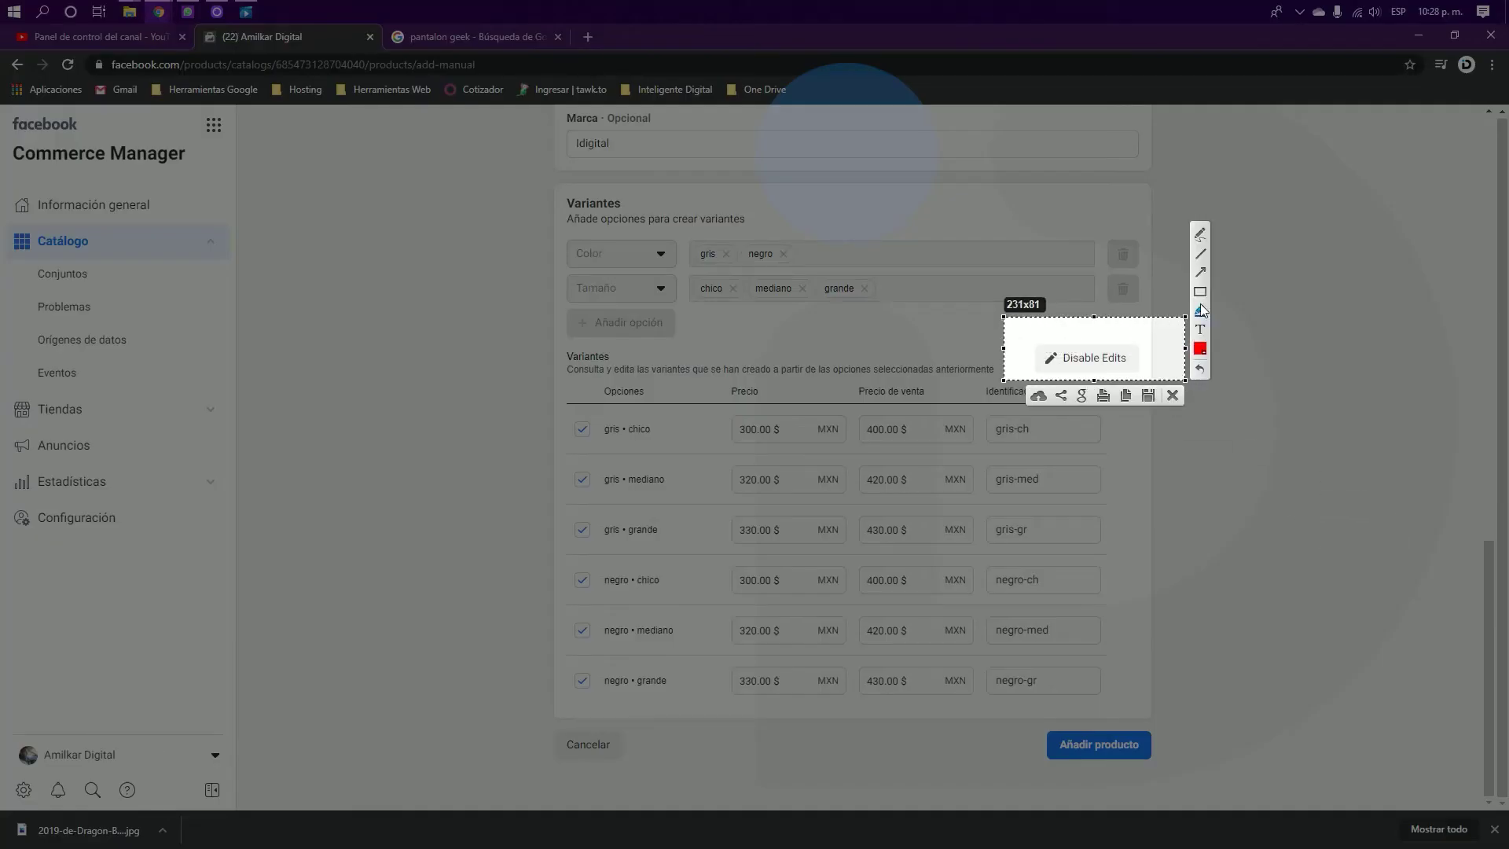
pyautogui.moveTo(1026, 325); pyautogui.dragTo(1065, 346)
pyautogui.hotkey('ctrl', 'c')
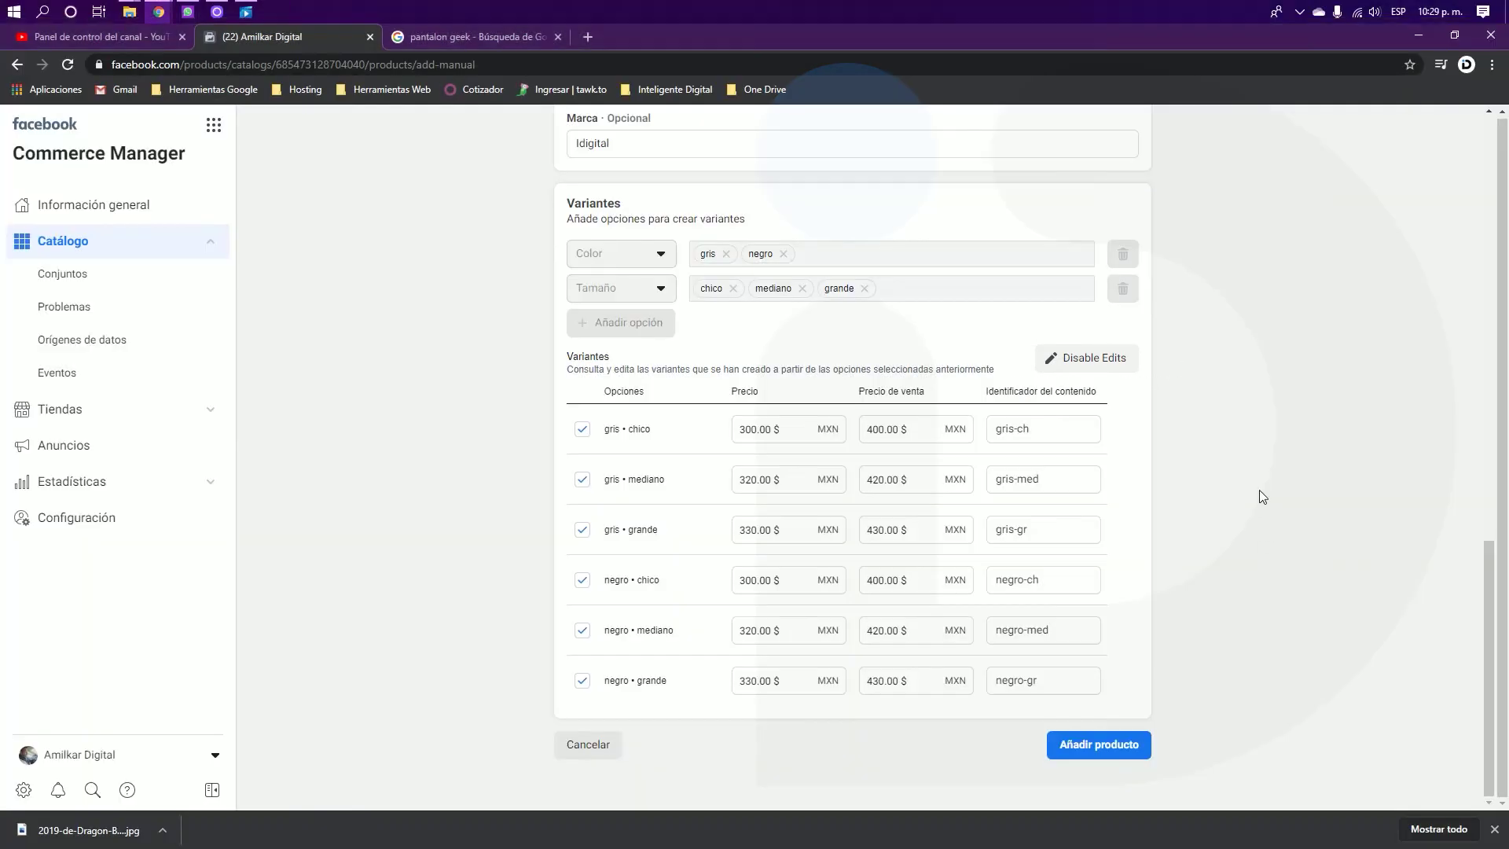
# Step: Disable editing of the variants table to check the colour and size options, and enable it again
pyautogui.click(1098, 363)
pyautogui.scroll(1, 967, 629)
pyautogui.scroll(-1, 967, 629)
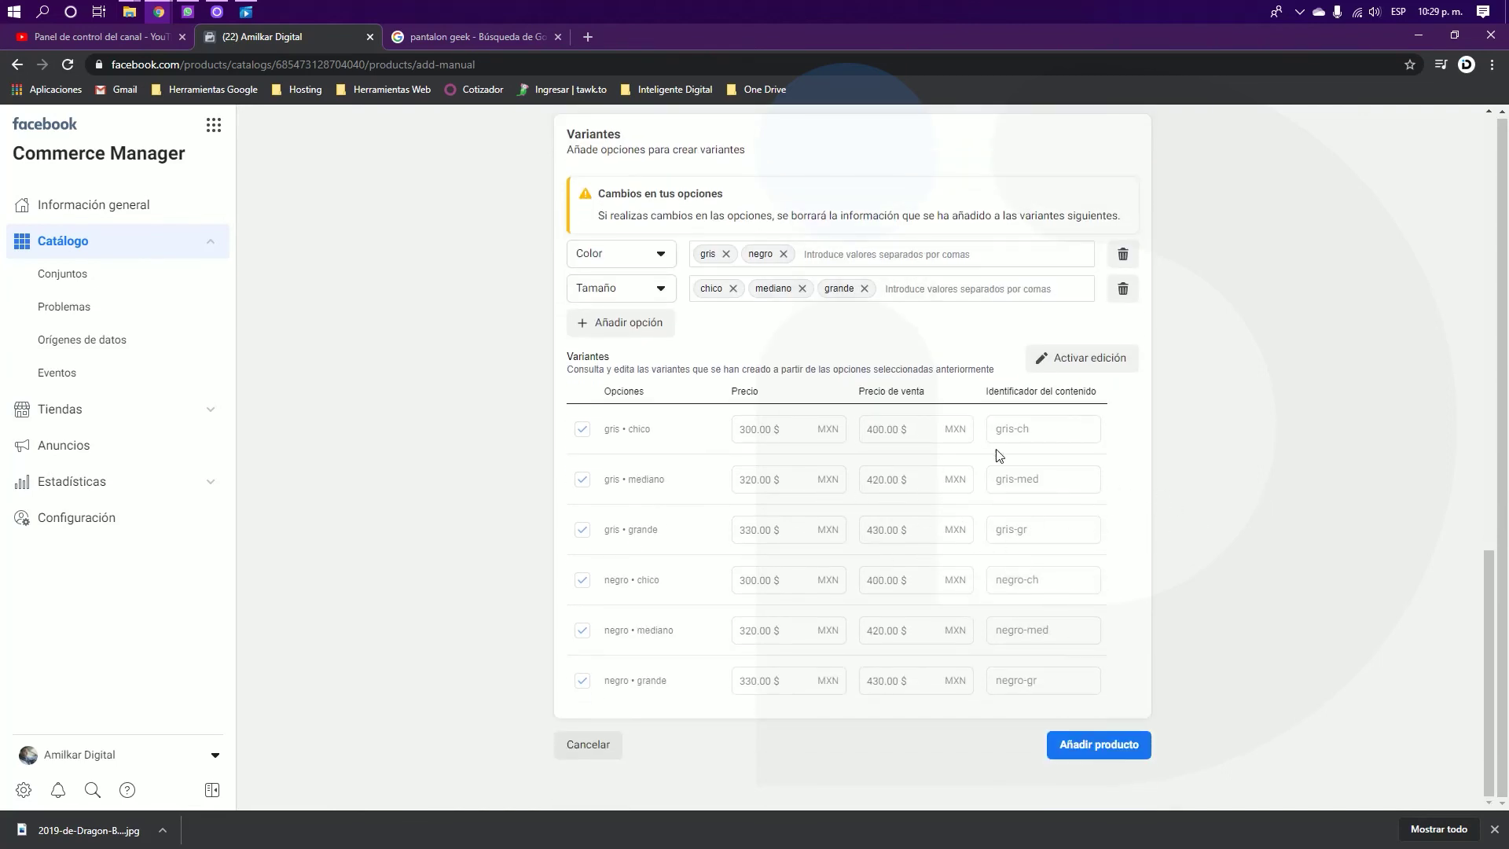
pyautogui.click(1081, 363)
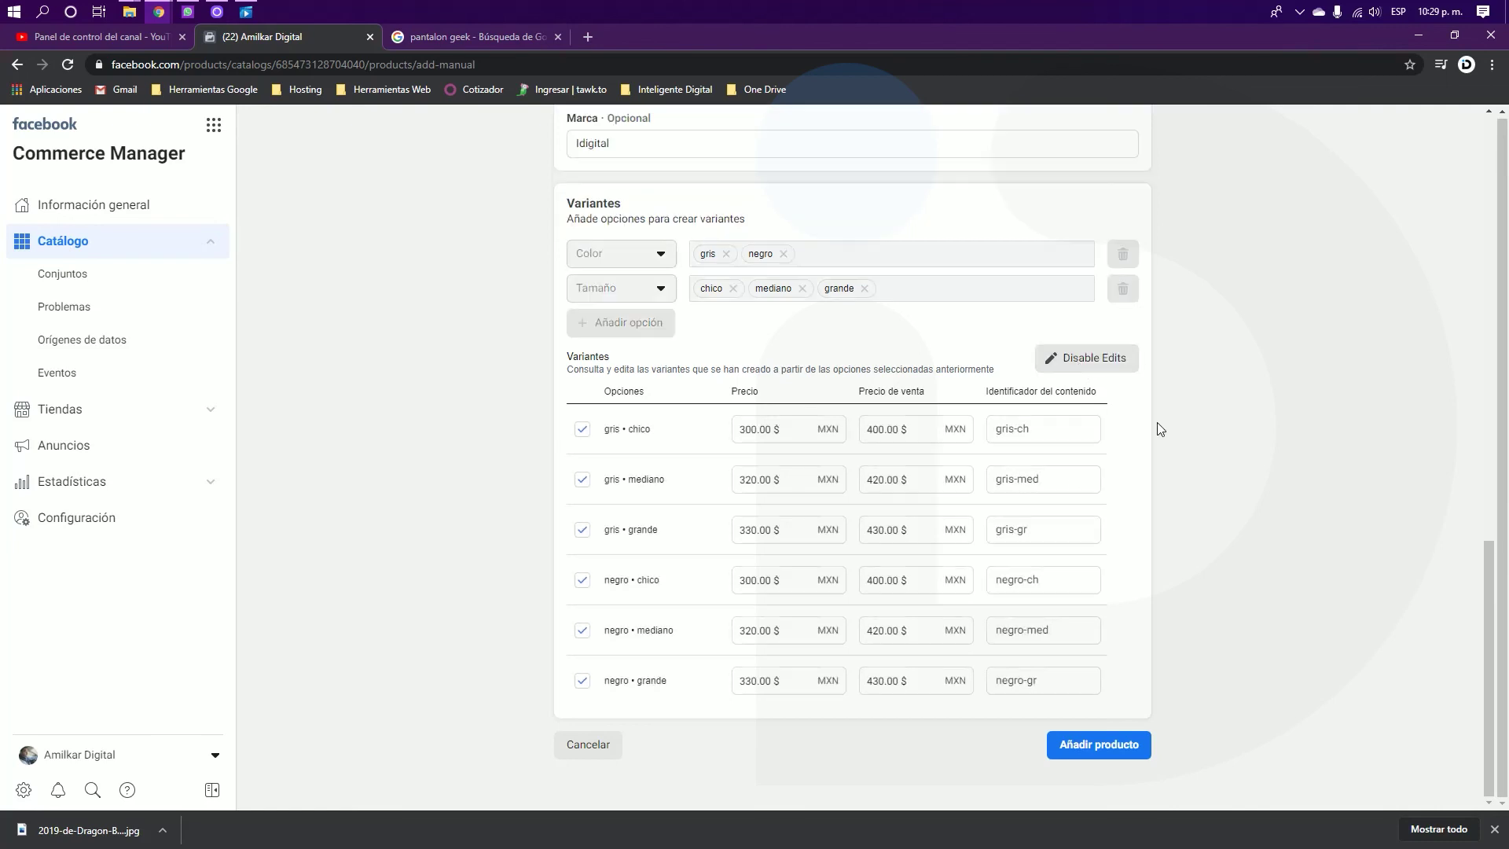
pyautogui.scroll(1, 912, 572)
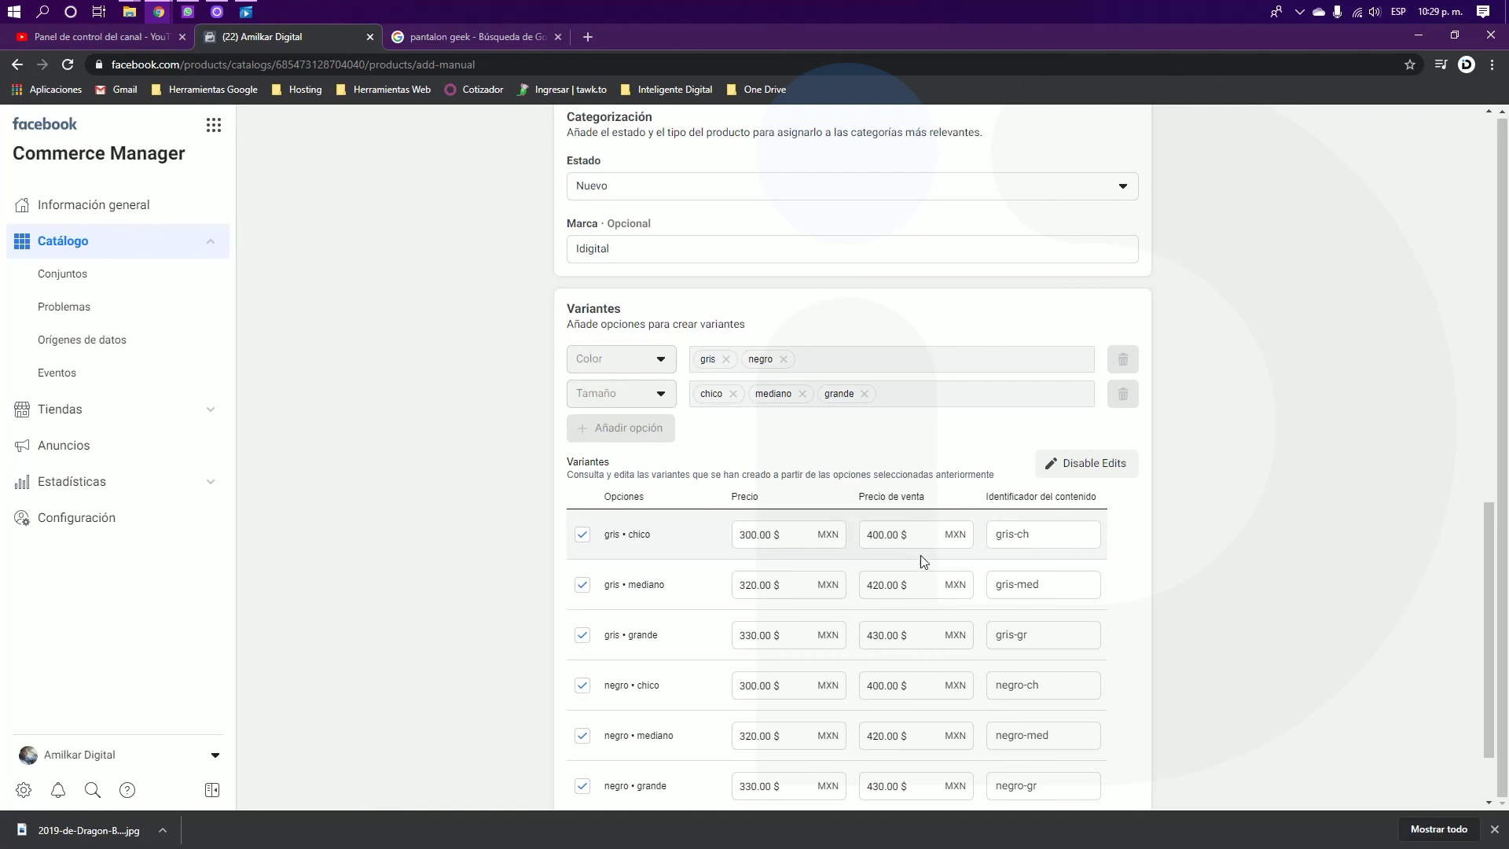
pyautogui.scroll(2, 869, 603)
pyautogui.scroll(-3, 893, 657)
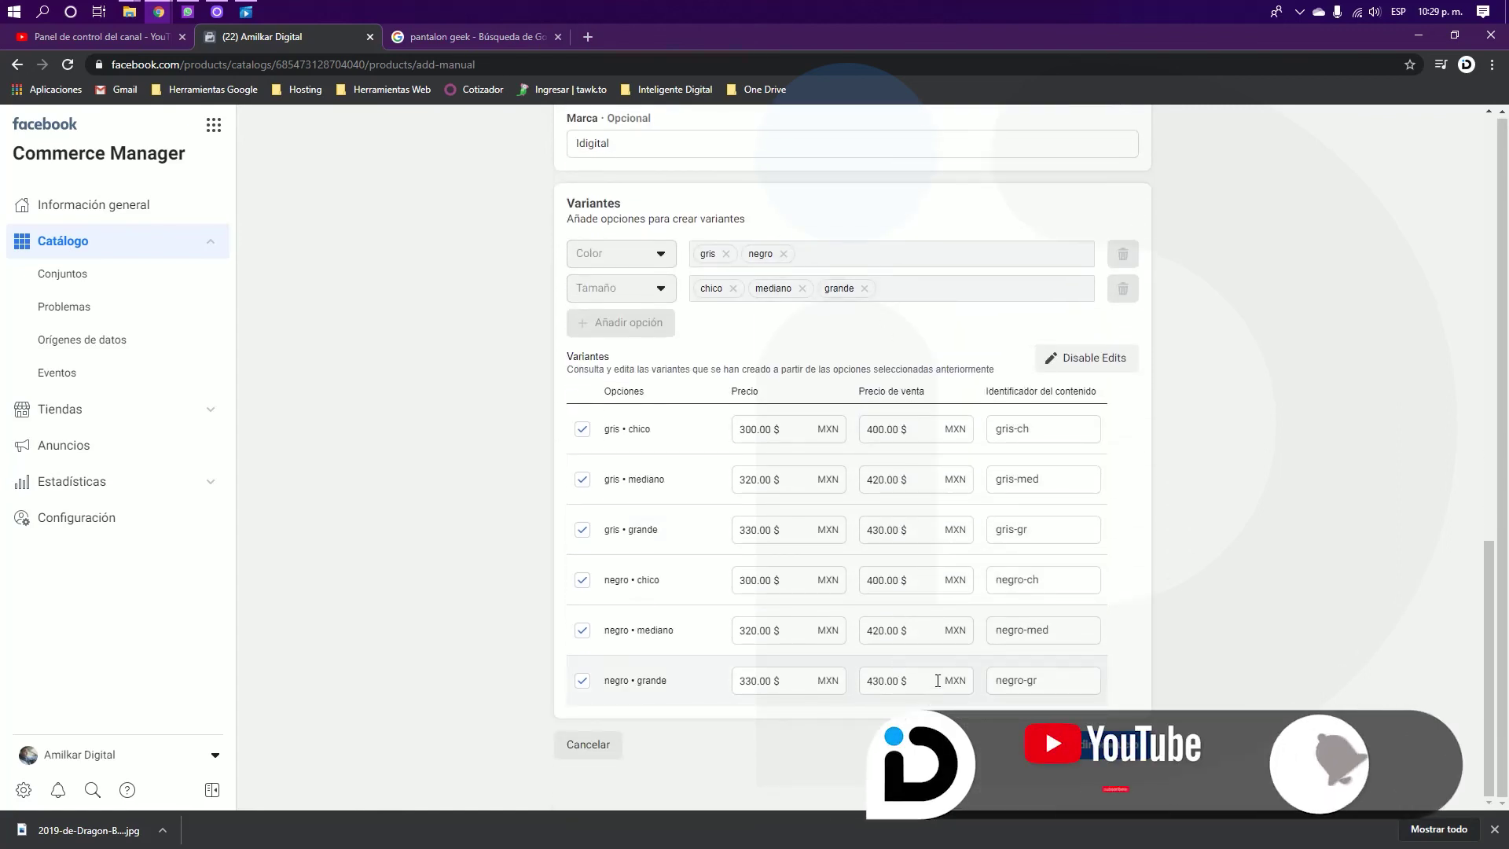
pyautogui.scroll(2, 1017, 629)
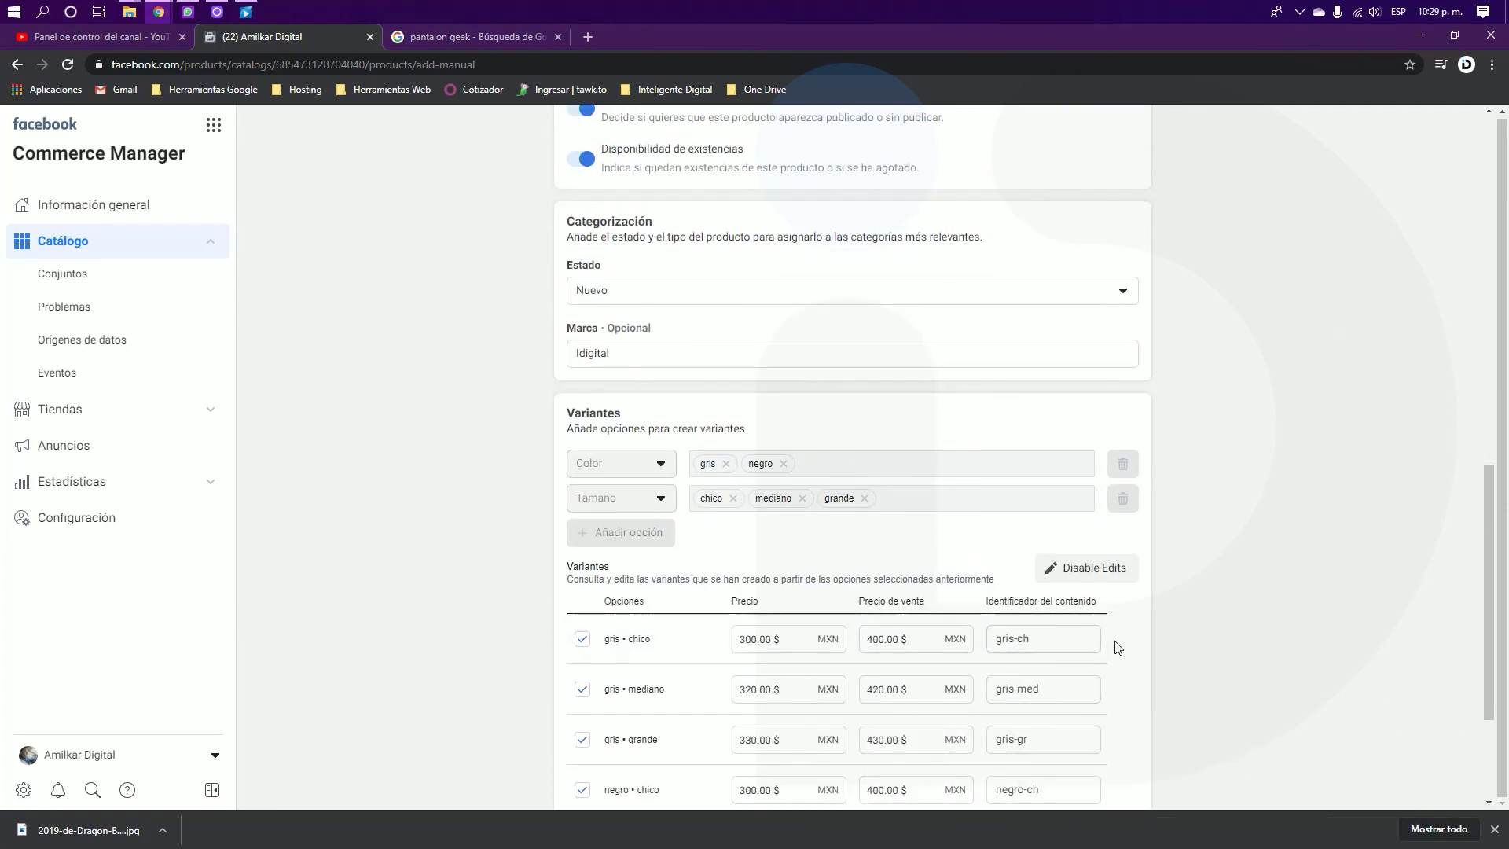
pyautogui.scroll(-2, 1326, 699)
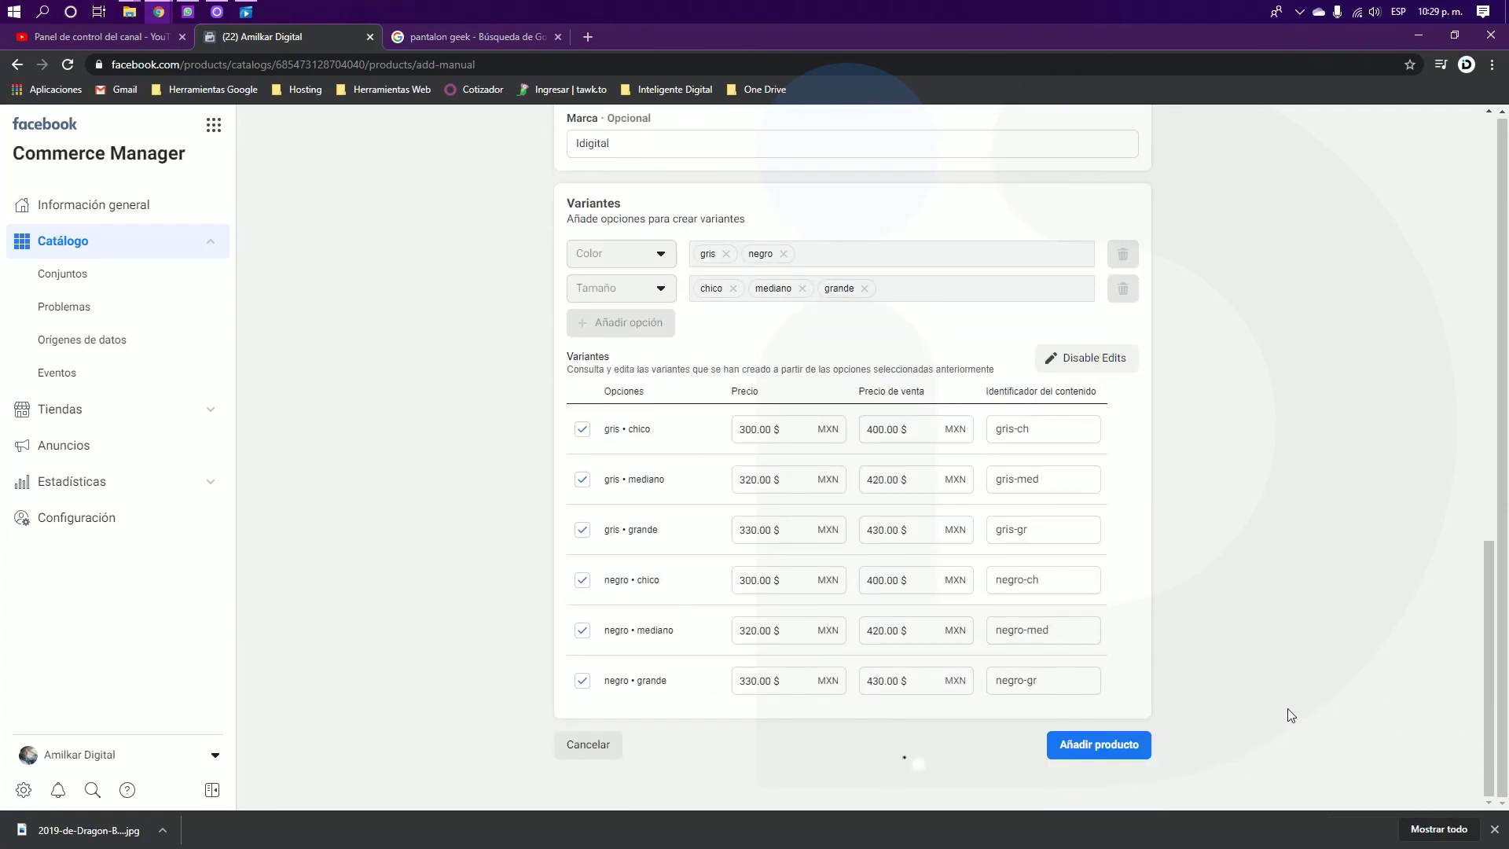
pyautogui.scroll(1, 1127, 508)
pyautogui.scroll(-1, 1115, 495)
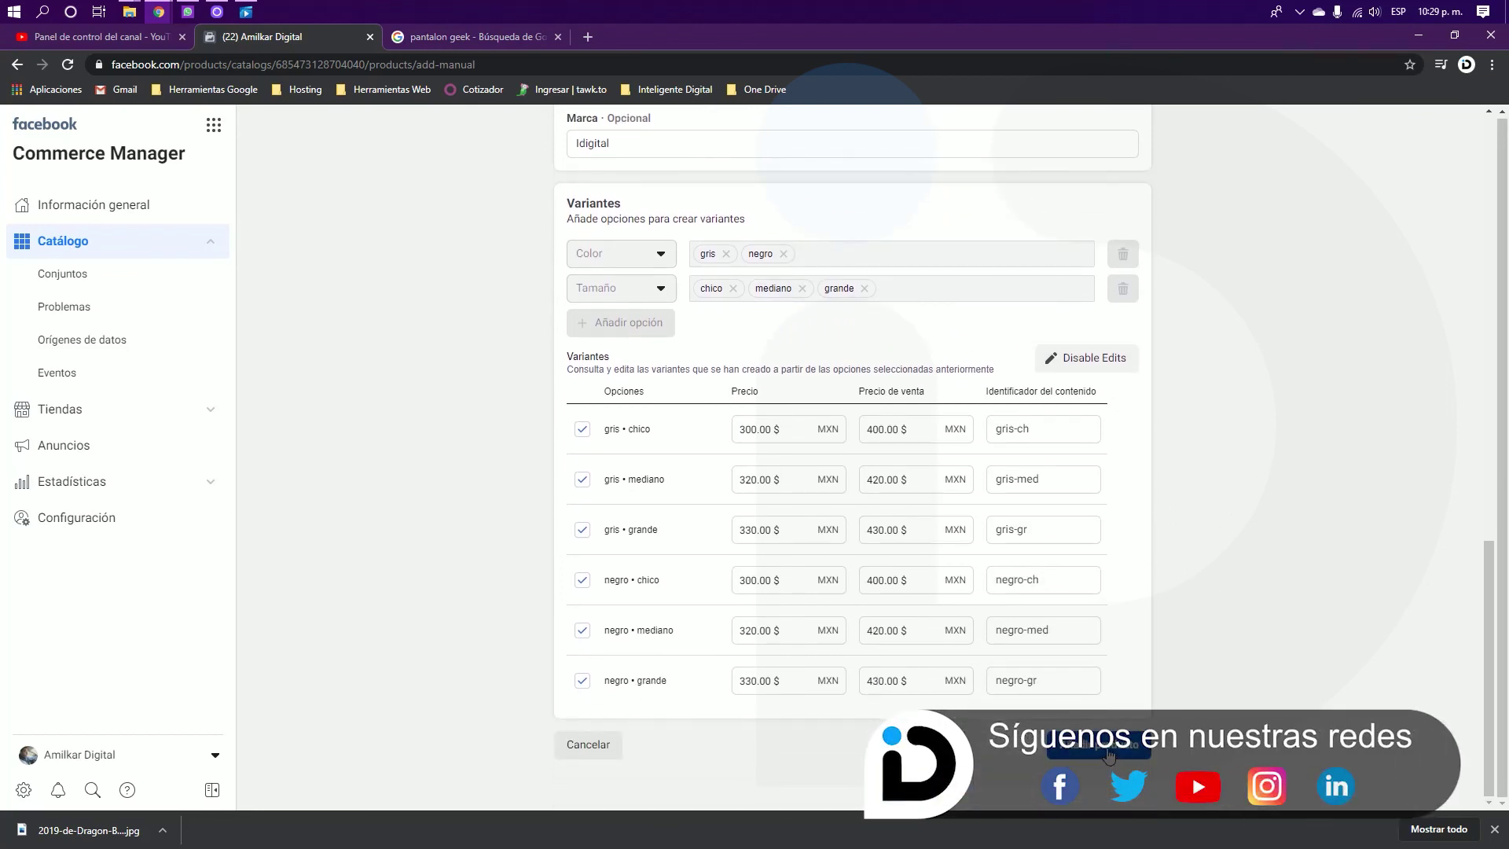
# Step: Add the product with its variants to the catalogue and return to the catalogue's product list
pyautogui.click(1107, 753)
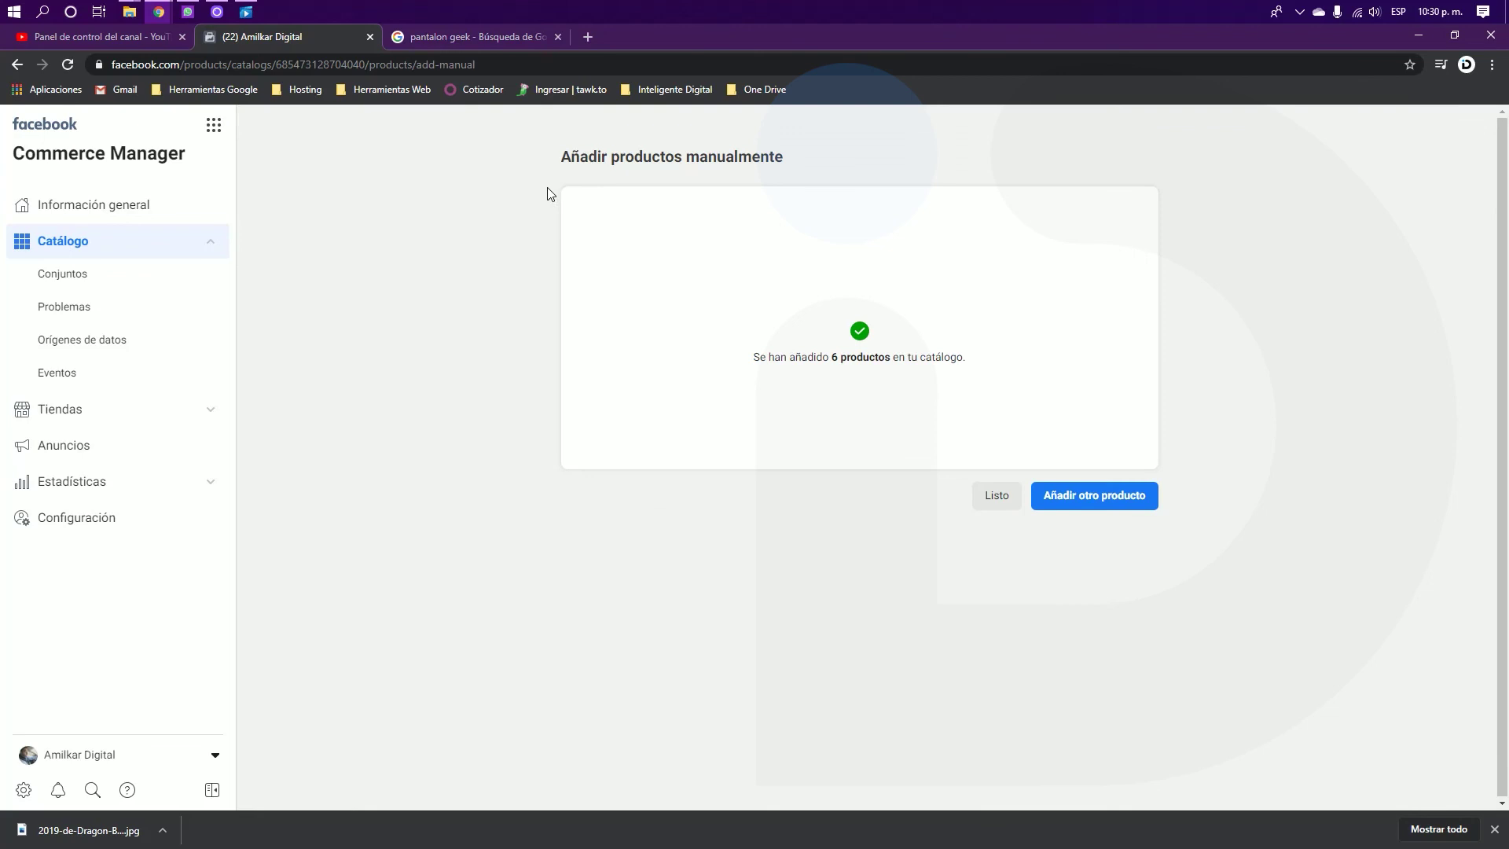
pyautogui.click(996, 495)
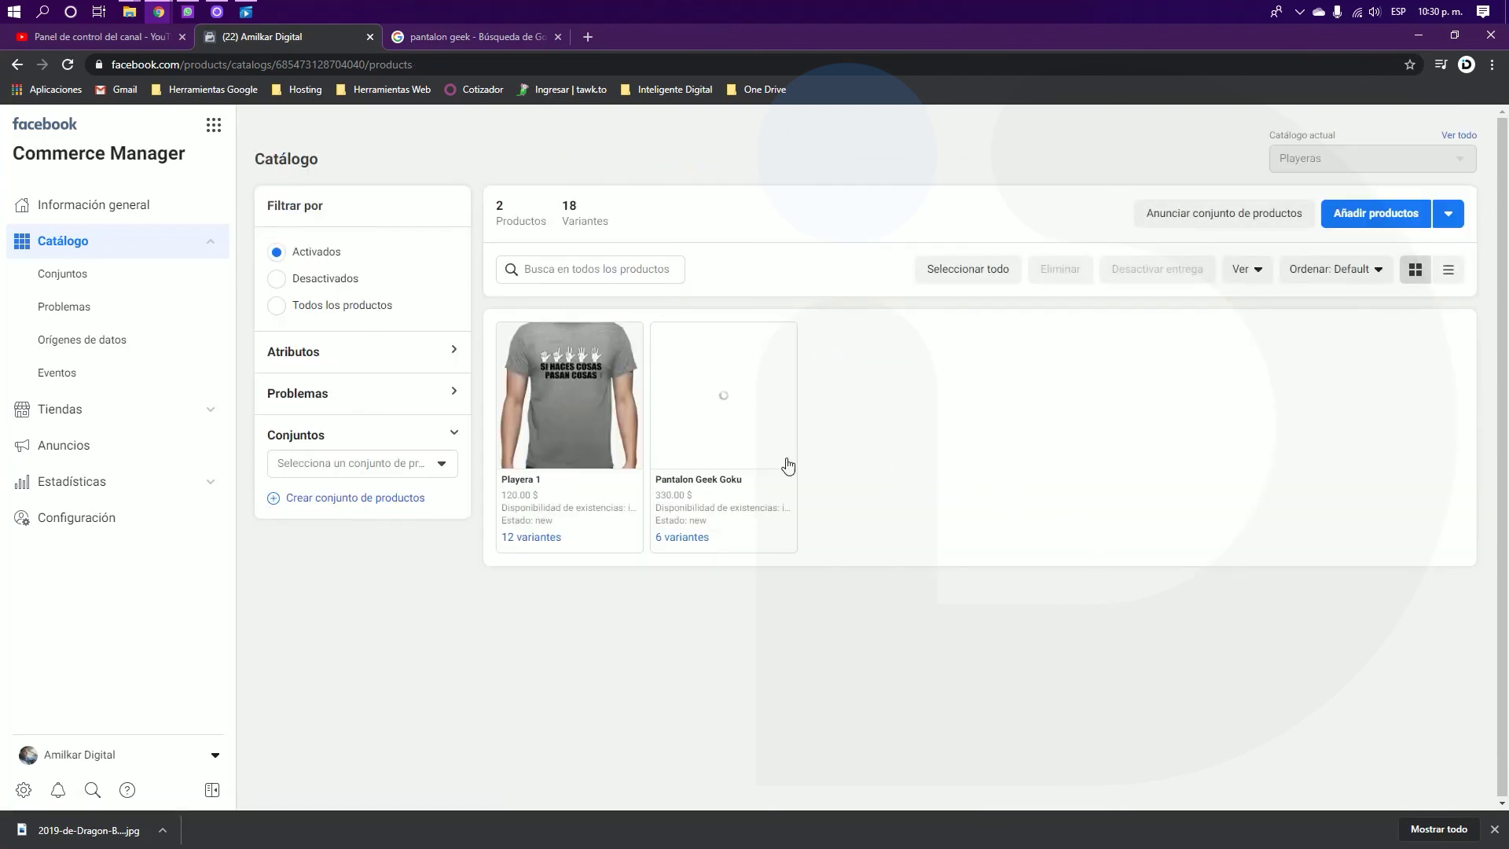